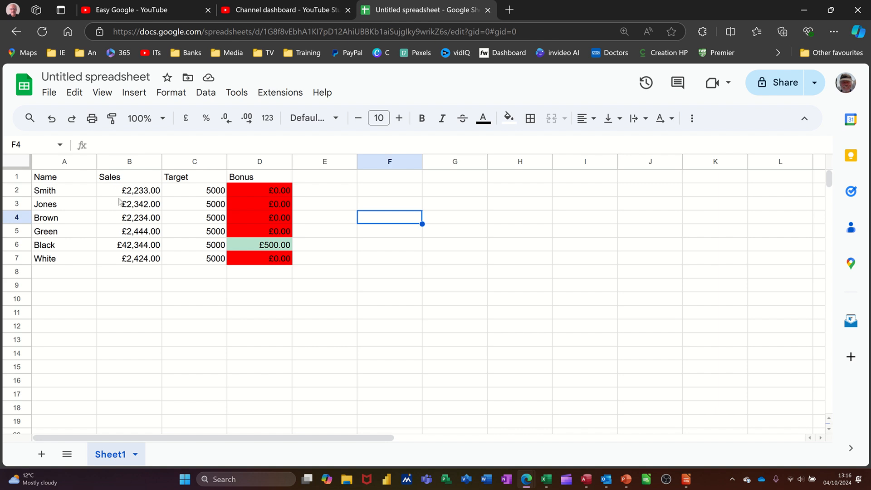
left_click_drag(120, 192, 117, 245)
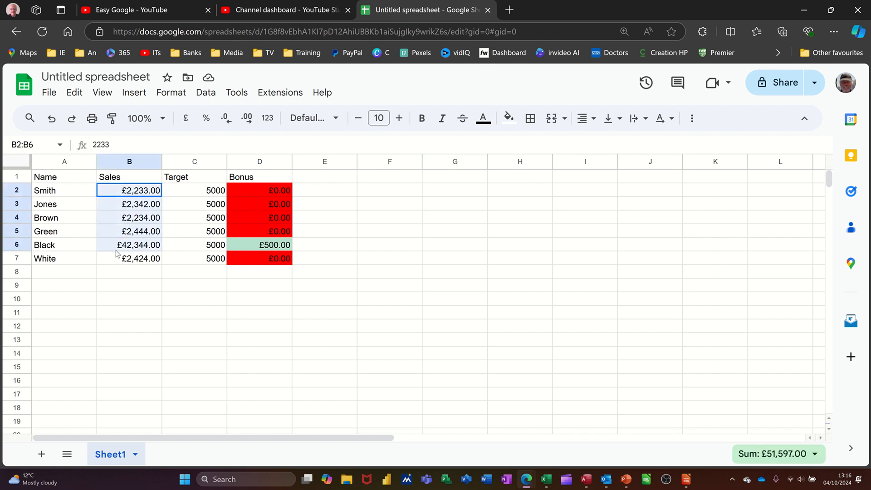
left_click_drag(203, 191, 204, 259)
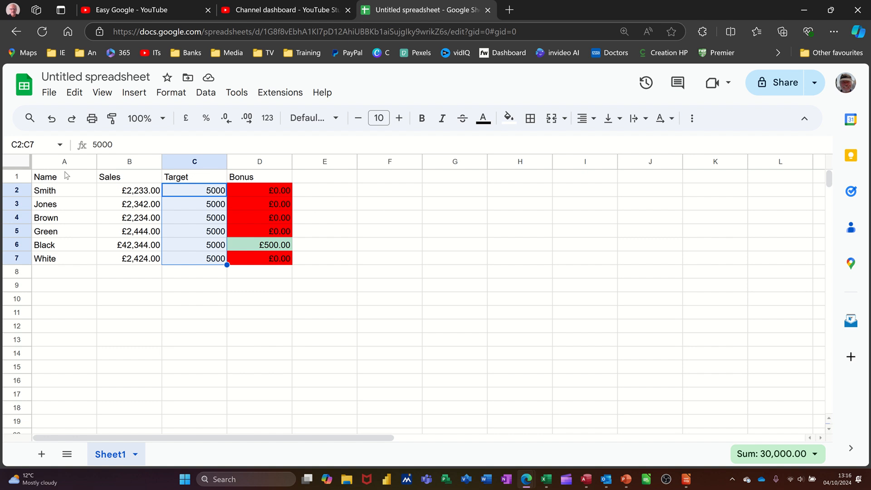
- Copy the Name column A1:A7 and paste it starting at F1
left_click_drag(58, 177, 56, 256)
key("ctrl+c")
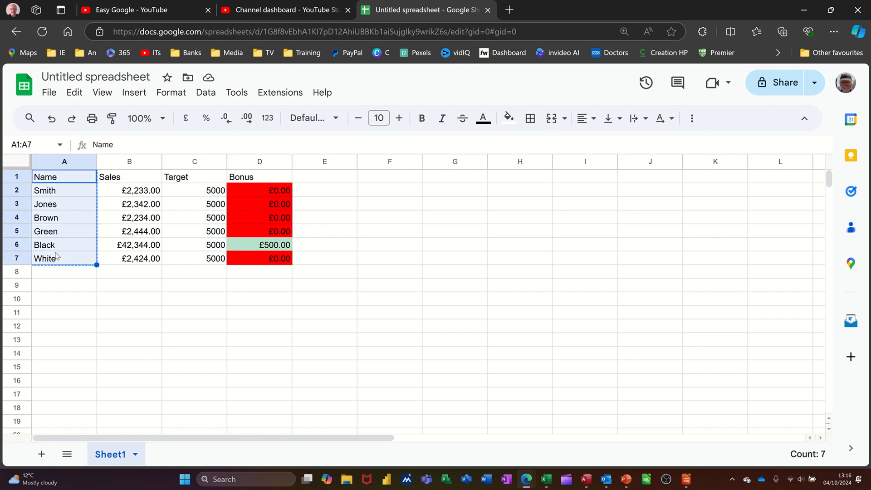
left_click(376, 179)
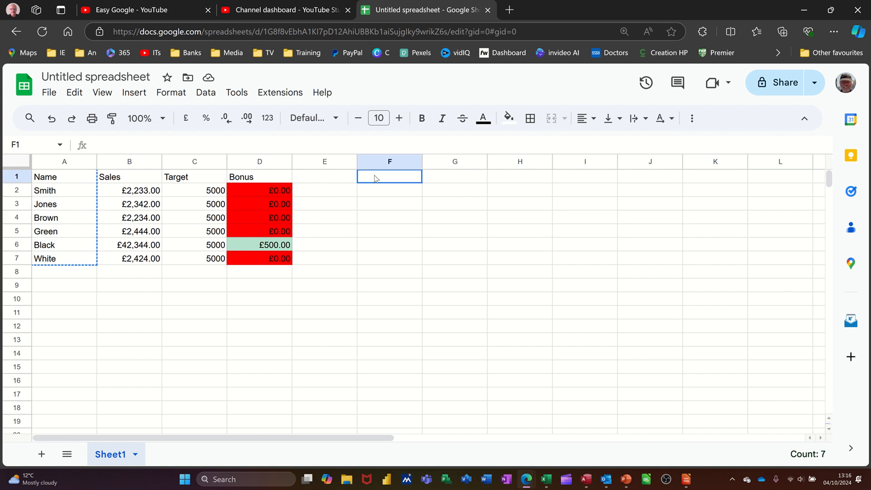
key("ctrl+v")
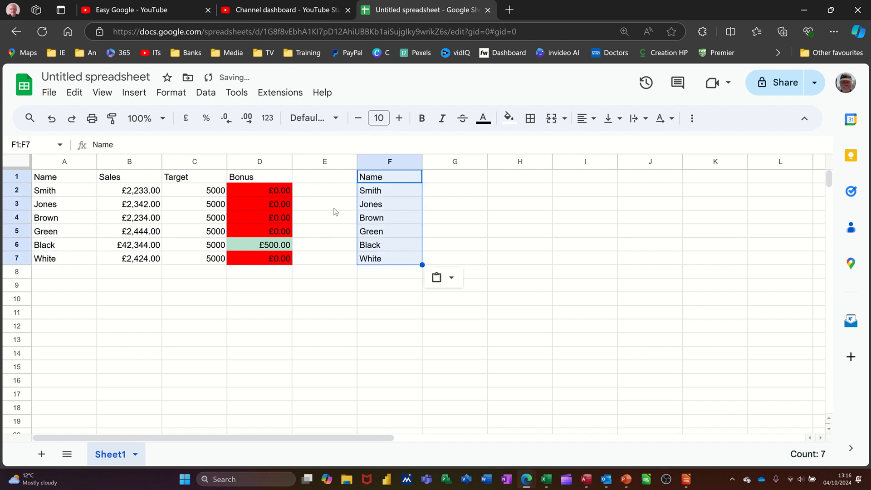
- Copy the Sales, Target and Bonus headers from B1:D1 and paste them starting at G1
left_click_drag(116, 183, 258, 183)
key("ctrl+c")
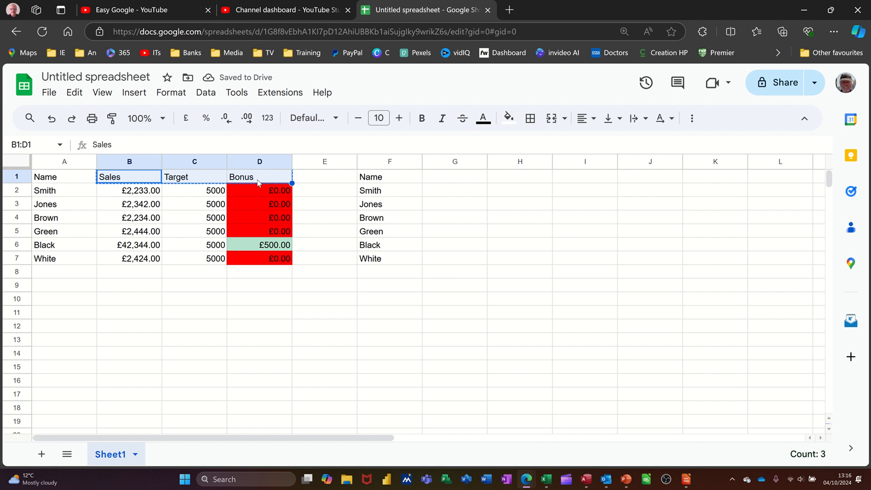
left_click(443, 177)
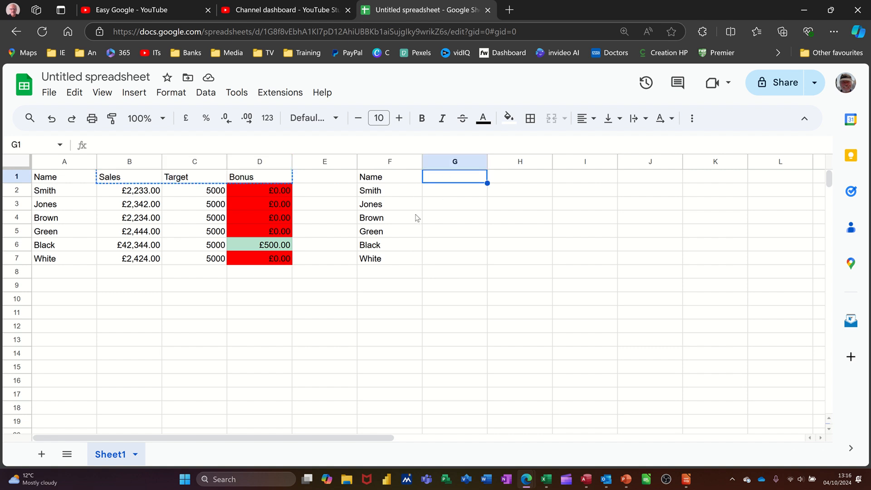
key("ctrl+v")
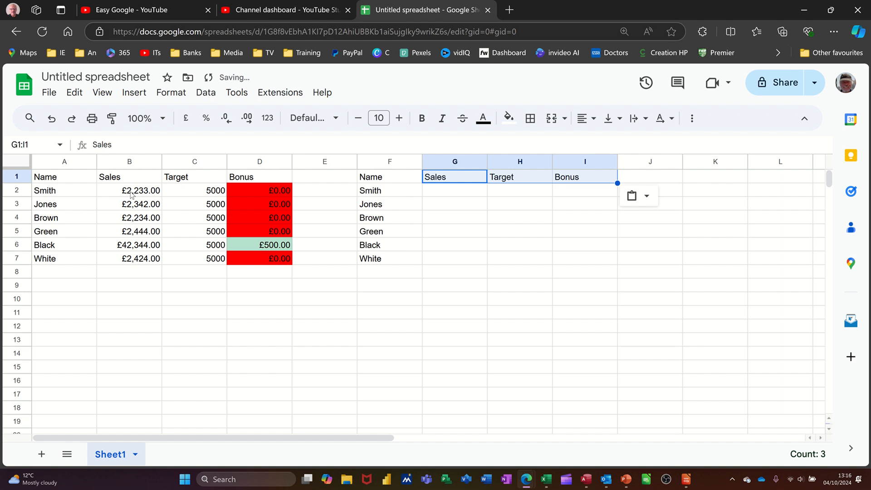
- Copy the sales and target figures in B2:C7 and paste them starting at G2
left_click_drag(136, 192, 195, 259)
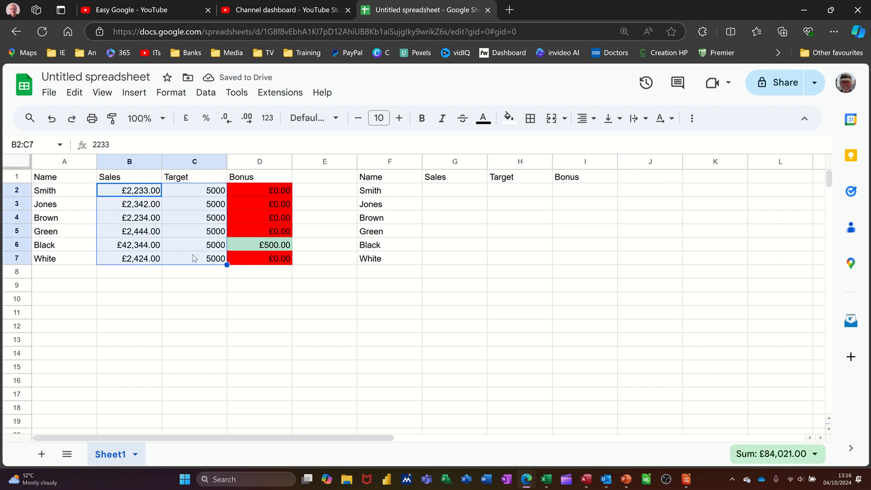
key("ctrl+c")
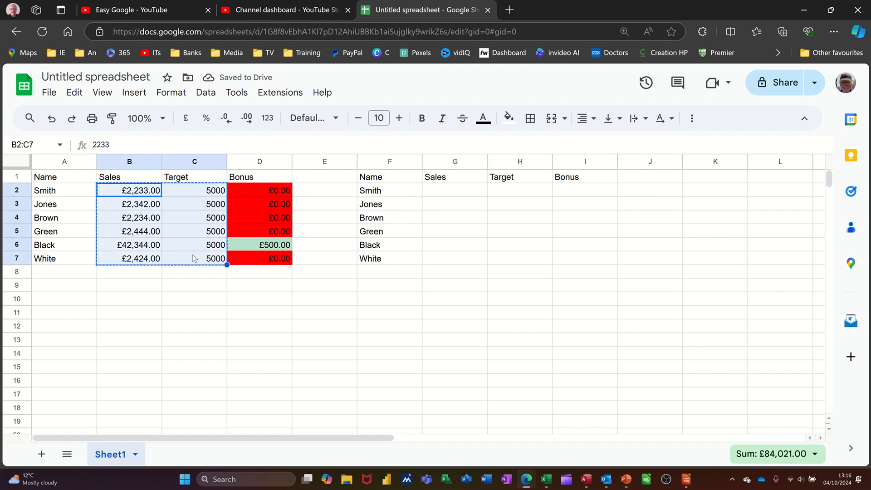
left_click(445, 196)
key("ctrl+v")
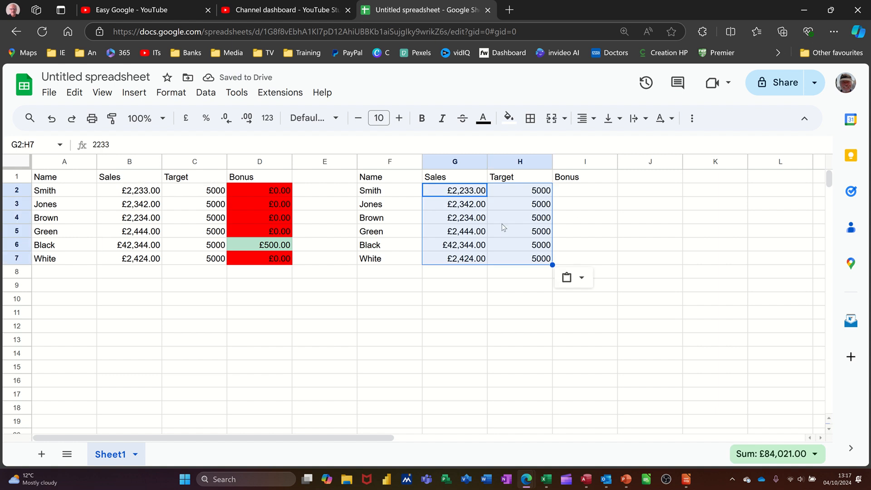
- Format the target values in C2:C7 and H2:H7 as pound currency
left_click_drag(199, 191, 209, 250)
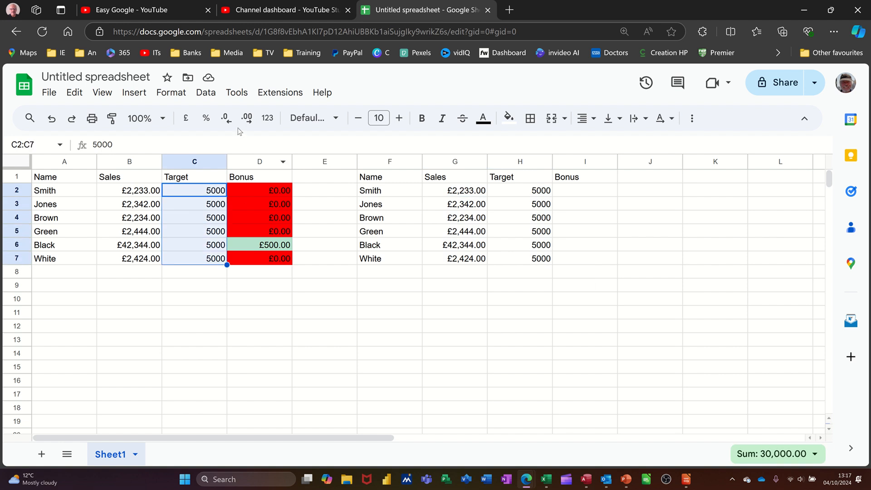
left_click(186, 119)
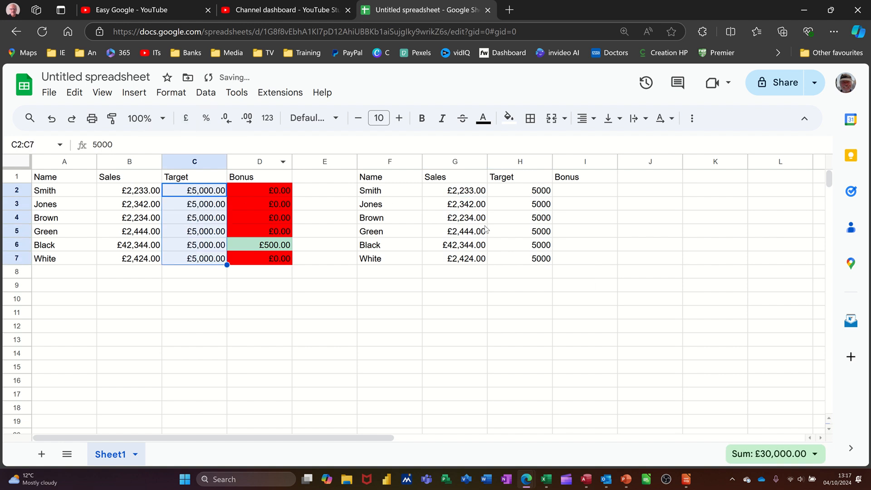
left_click_drag(521, 192, 521, 259)
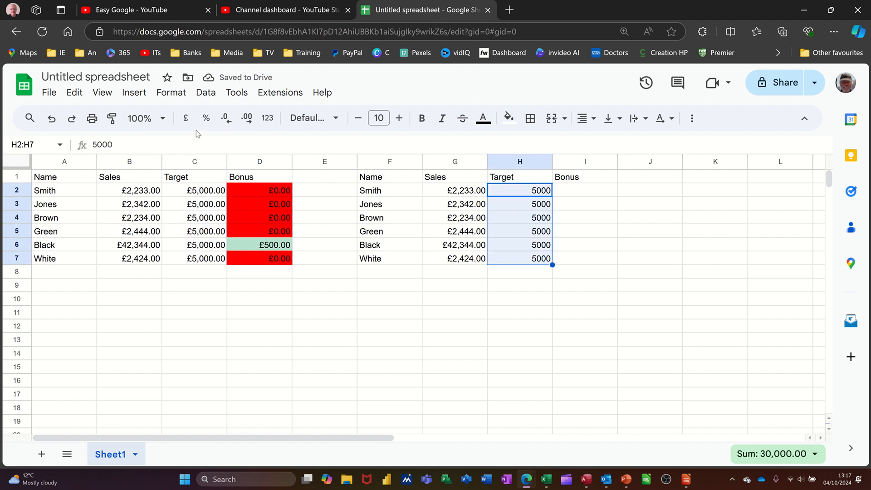
left_click(186, 119)
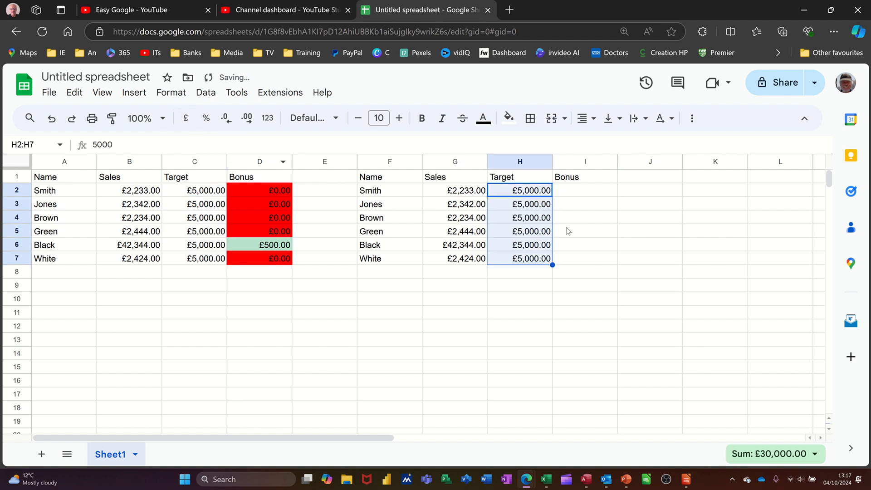
- Enter =if(G2>H2,H2*10%,0) in I2 and accept the suggested auto-fill for the rest of the Bonus column down to I7
left_click(579, 194)
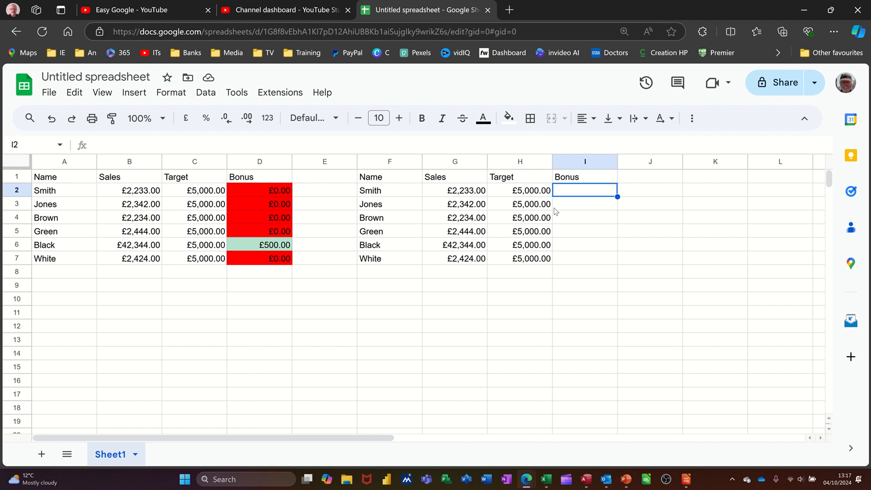
type("=if")
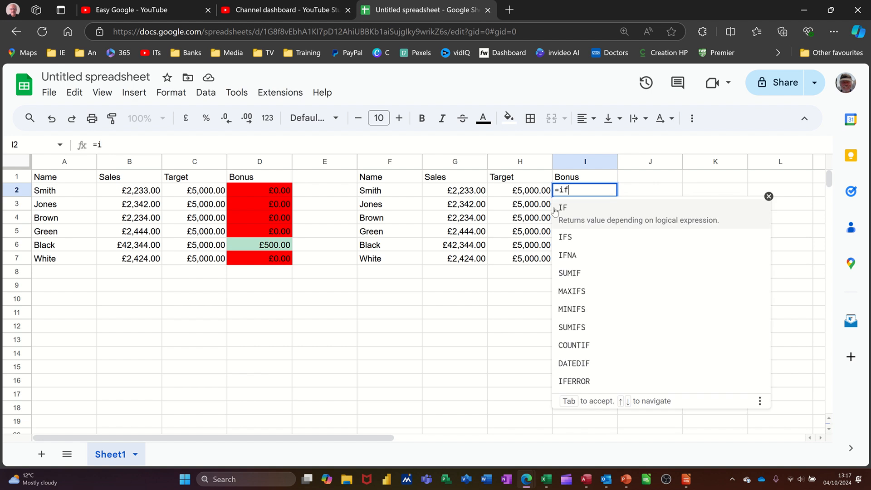
type("(")
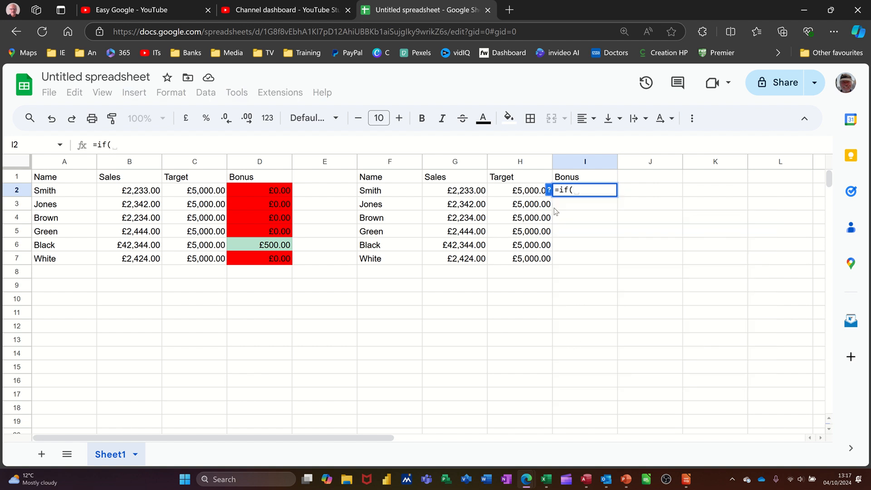
left_click(454, 192)
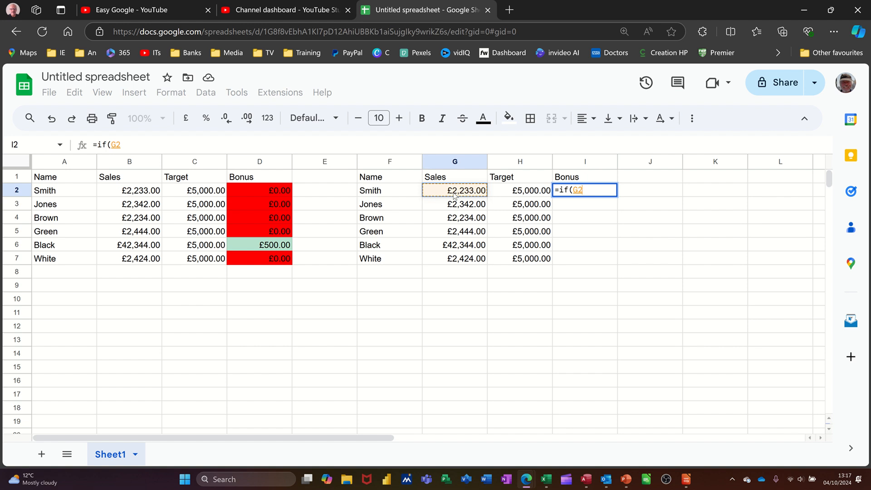
type(">")
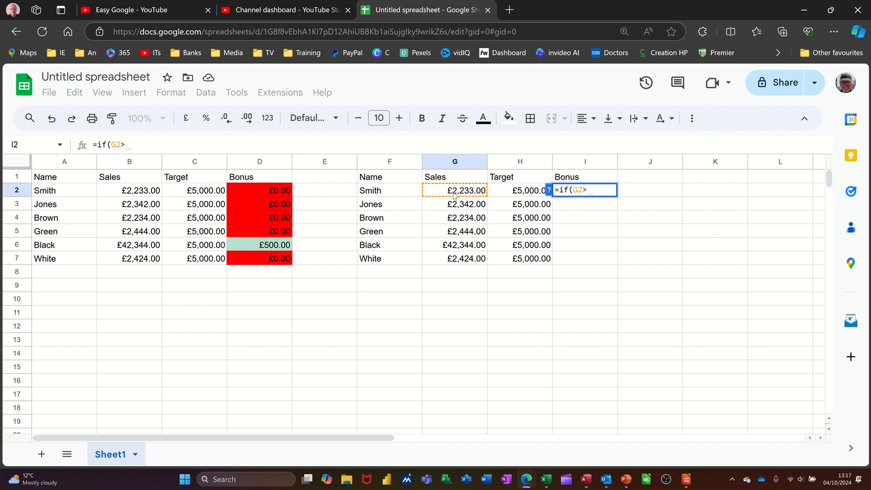
left_click(505, 193)
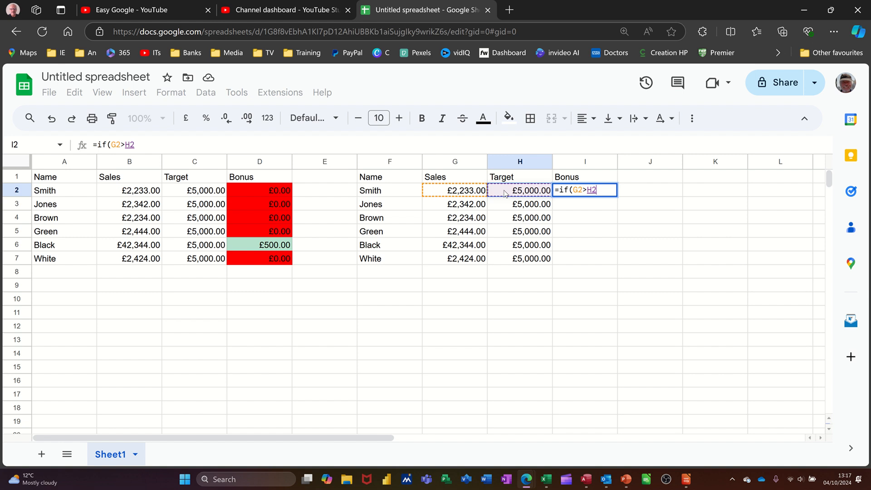
type(",")
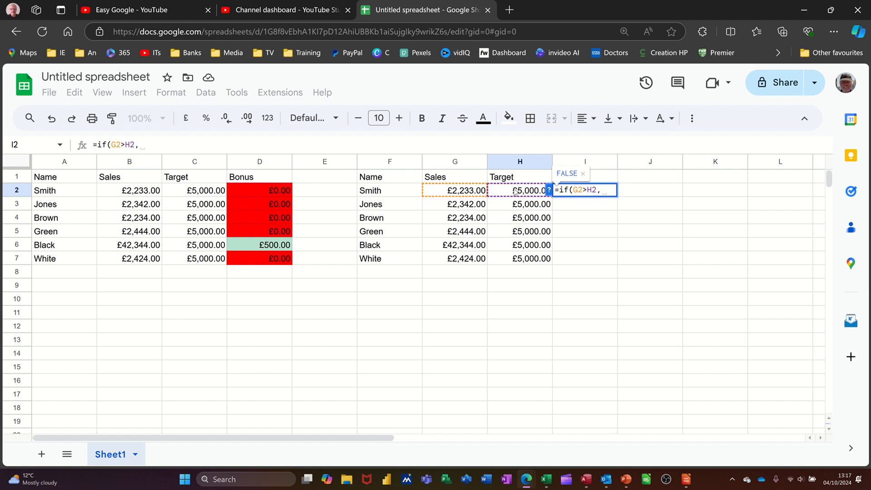
left_click(513, 191)
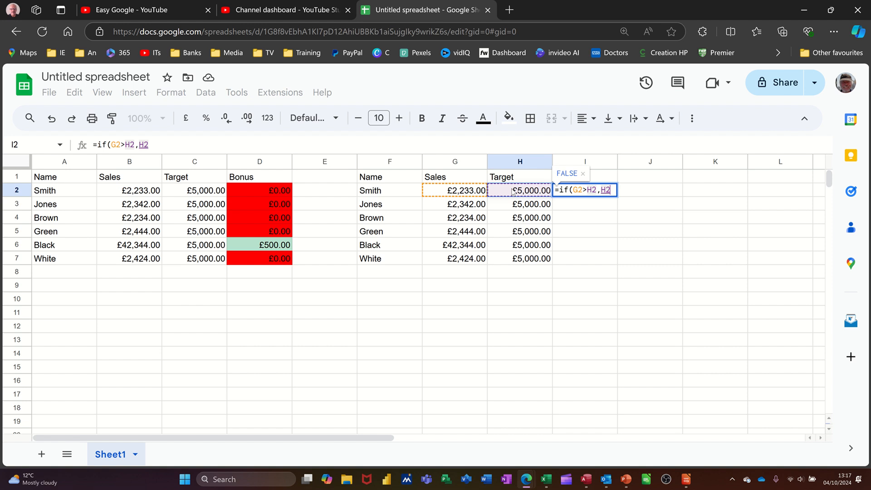
type("*")
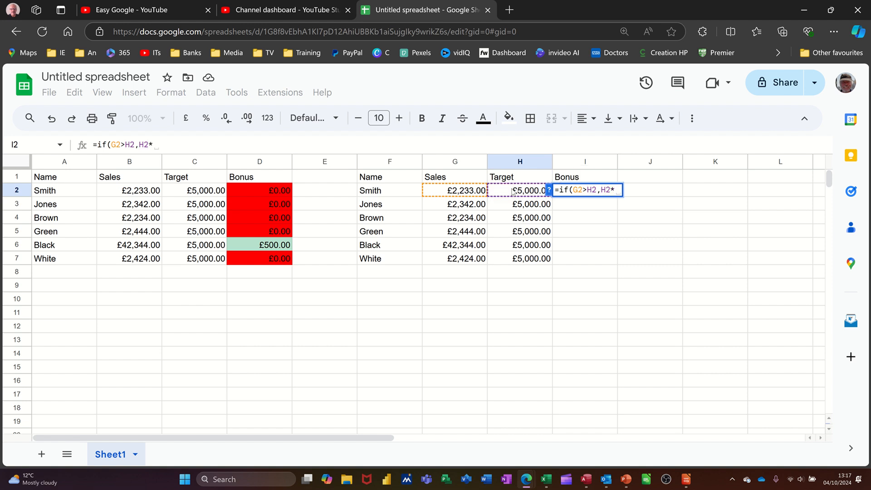
type("10")
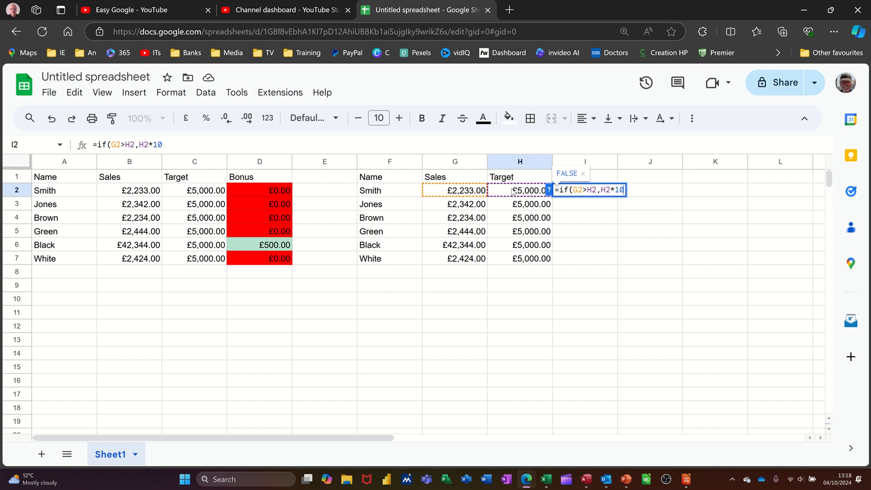
type("%")
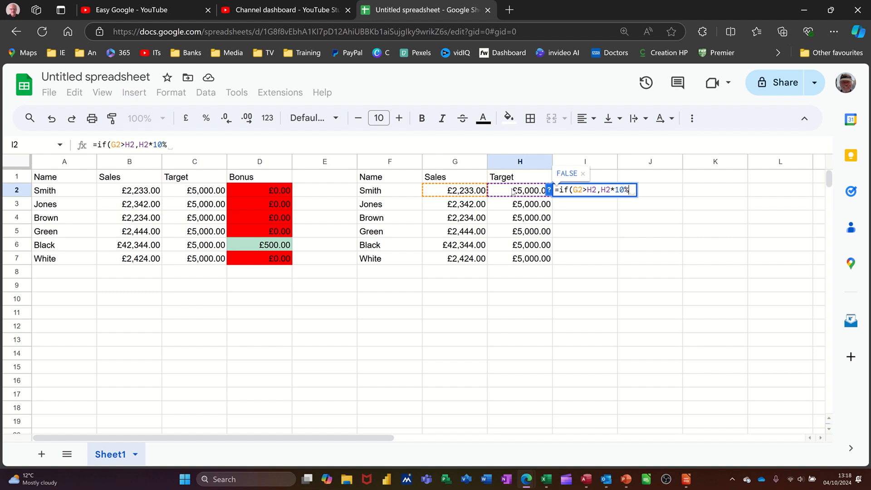
type(",")
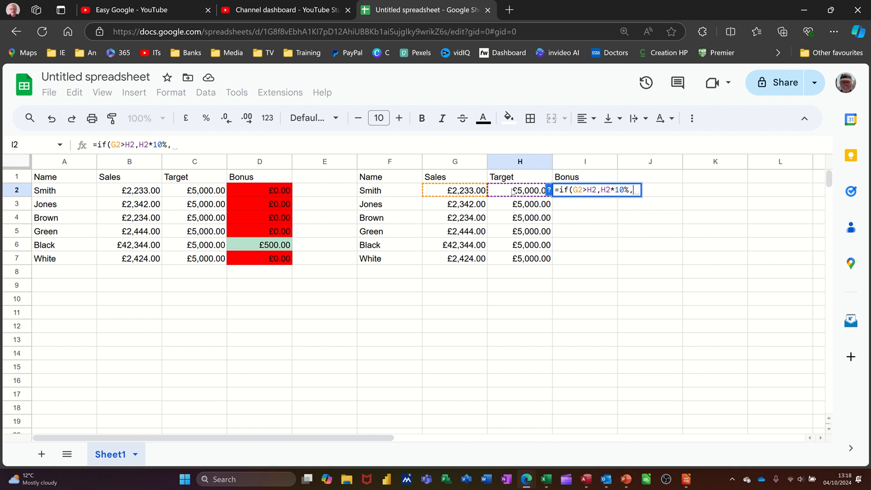
type("0)")
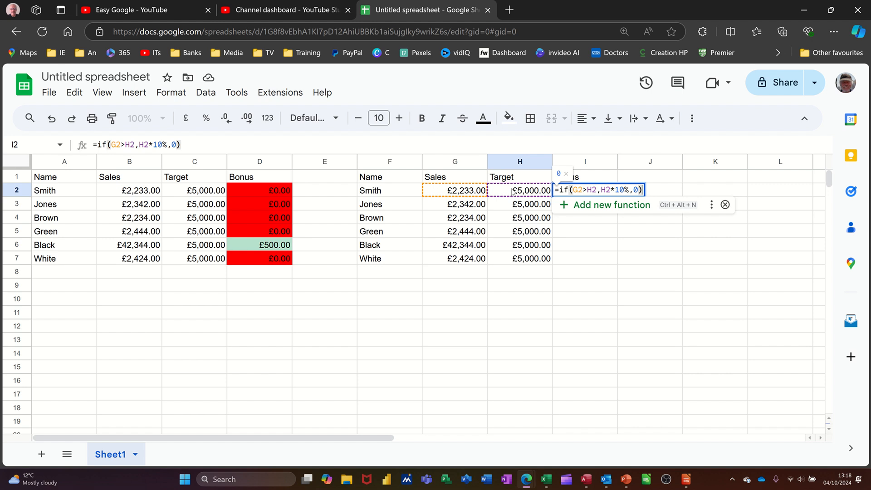
key("Return")
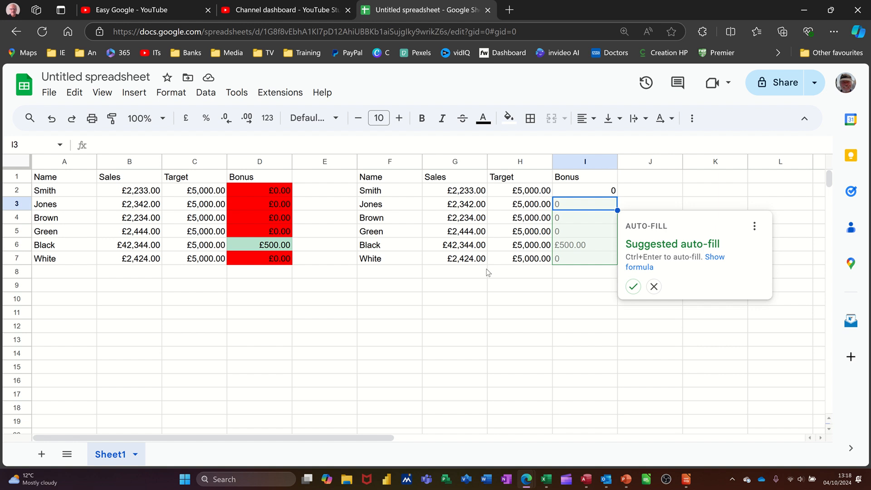
key("ctrl+Return")
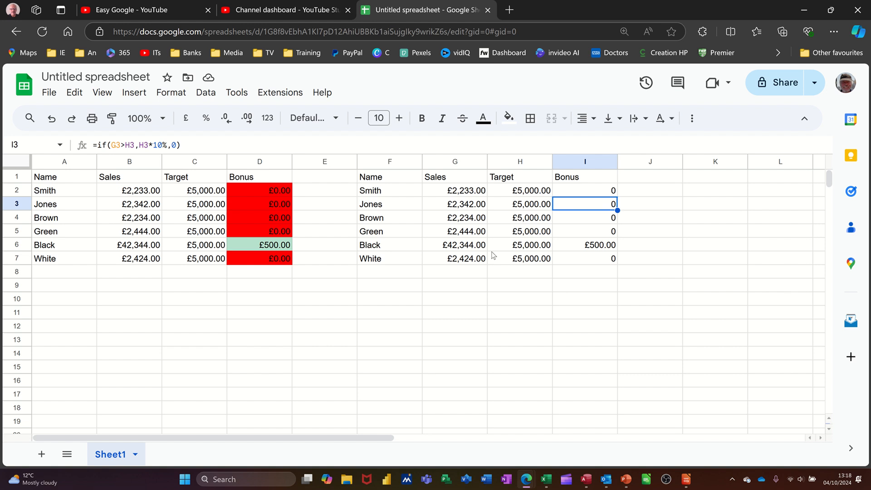
- Change the sales figure in G3 to 77776
left_click(449, 204)
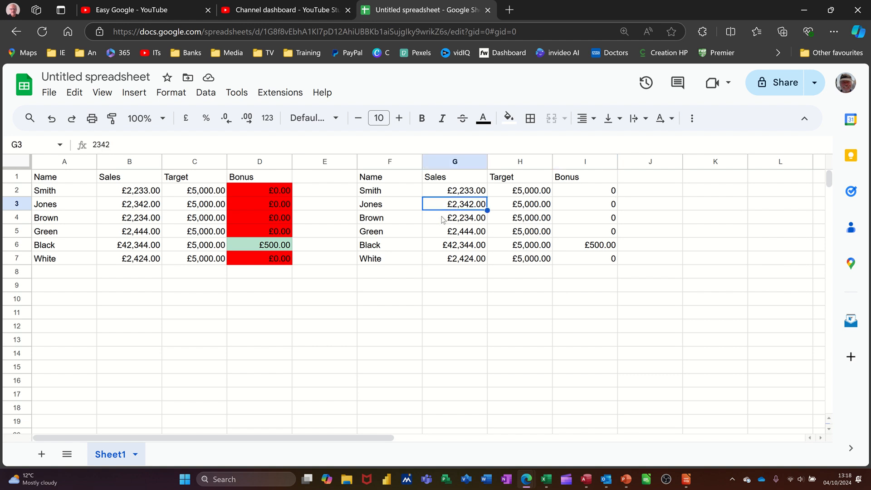
type("77776")
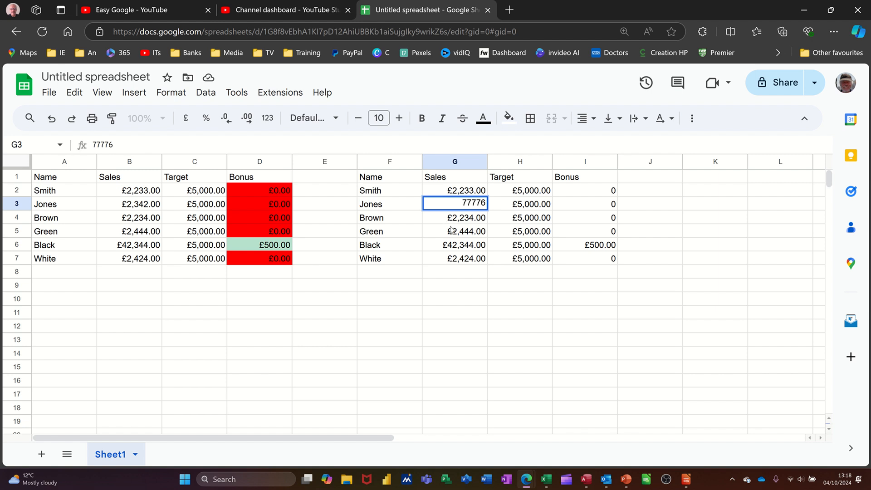
left_click(451, 230)
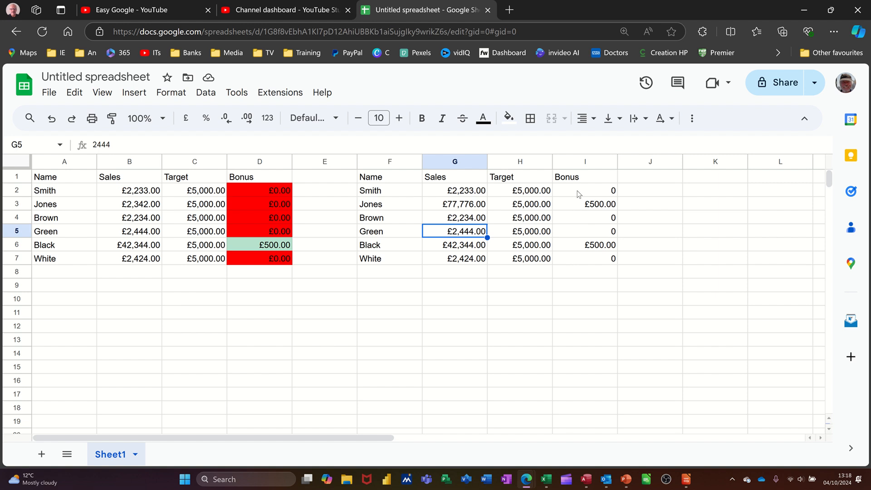
- Add a conditional formatting rule to I2:I7 that applies the default green style to values greater than 0
left_click_drag(579, 194, 581, 261)
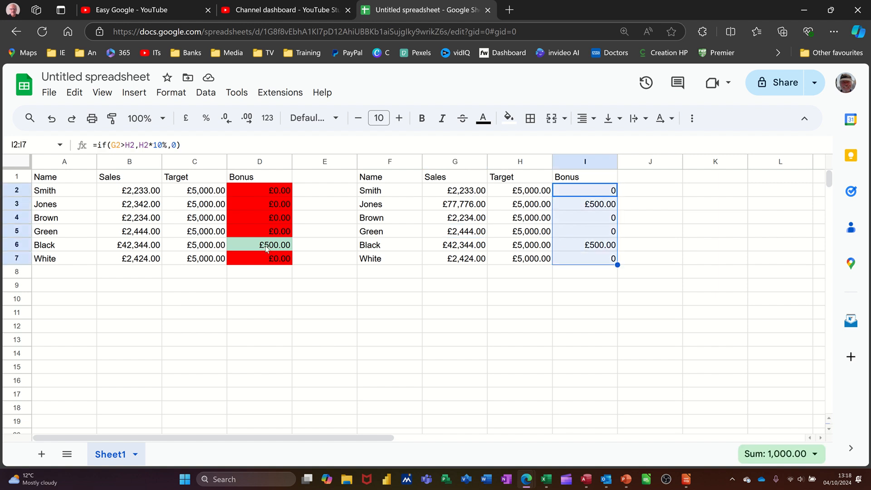
left_click(160, 92)
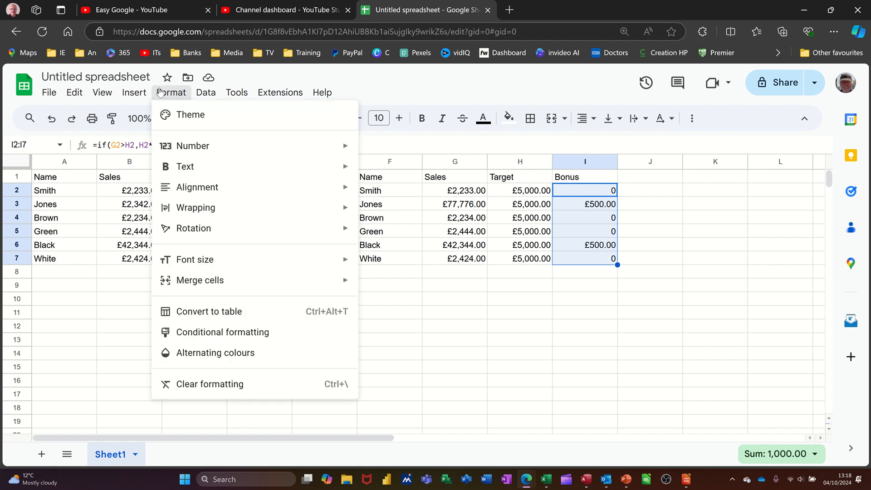
left_click(205, 333)
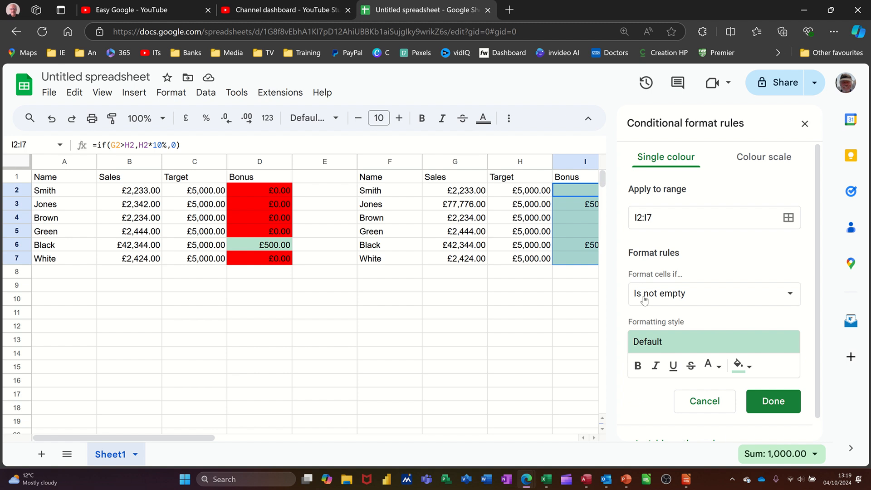
left_click(694, 300)
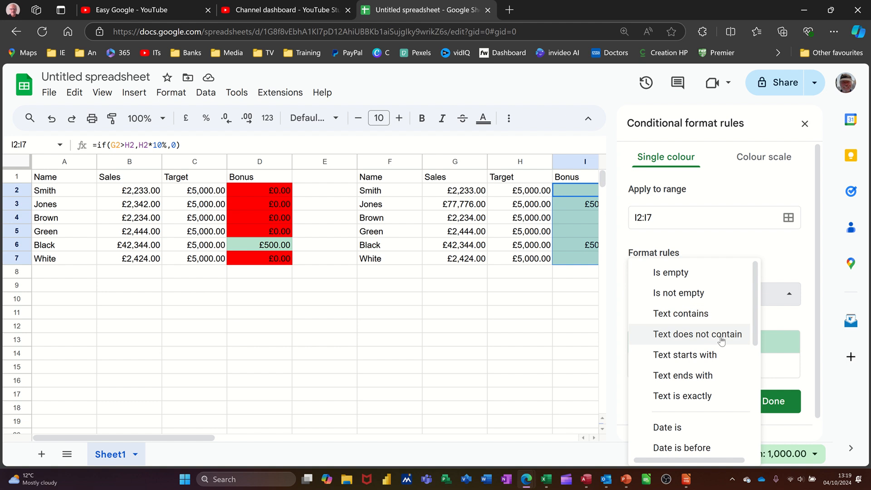
scroll(721, 338, "down", 3)
scroll(720, 343, "down", 1)
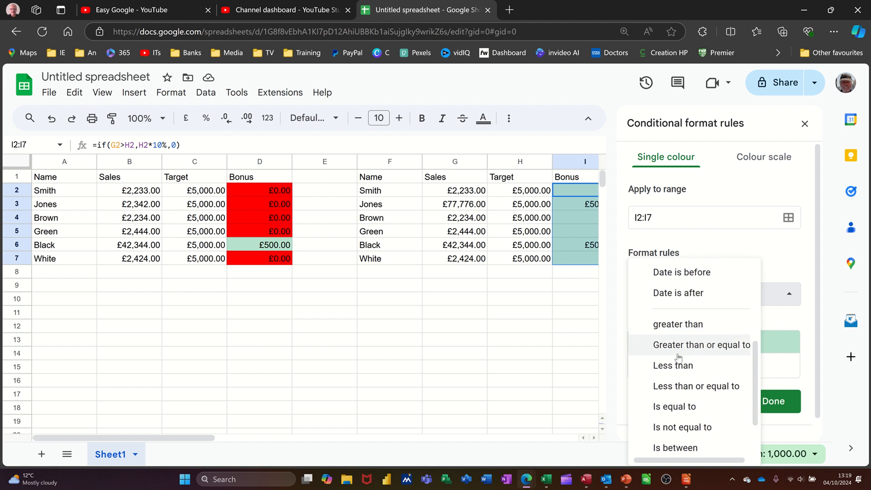
left_click(674, 325)
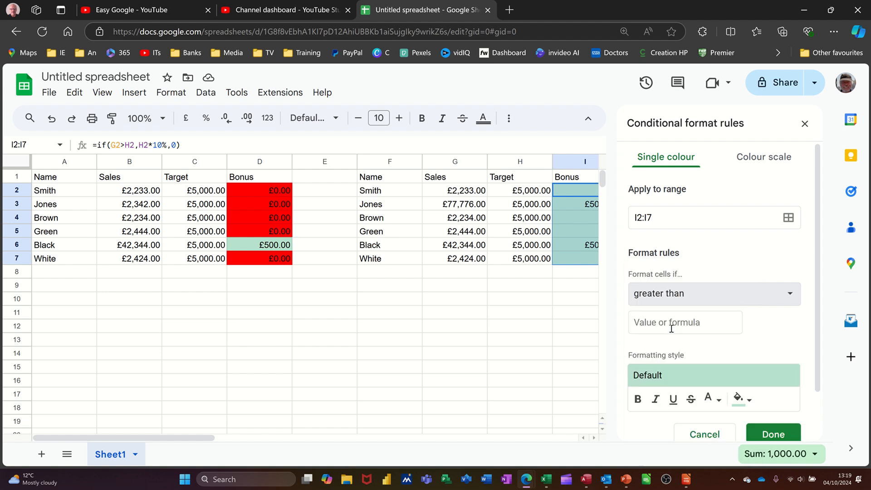
left_click(668, 329)
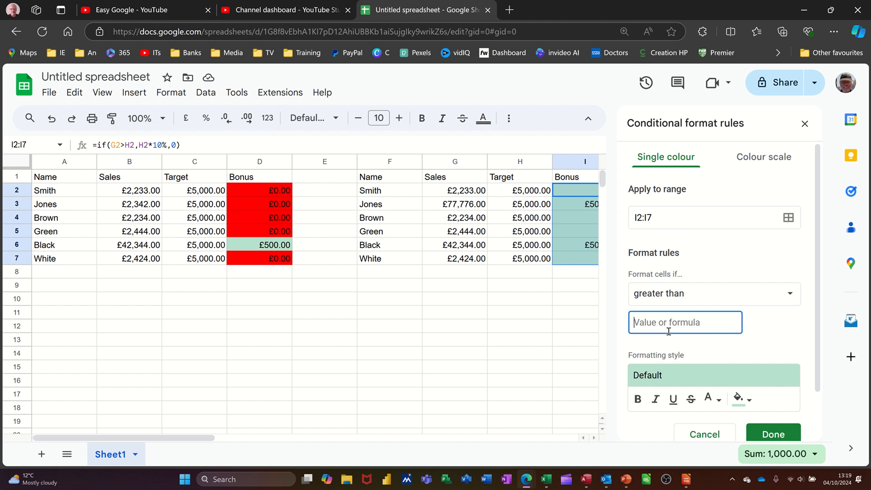
type("0")
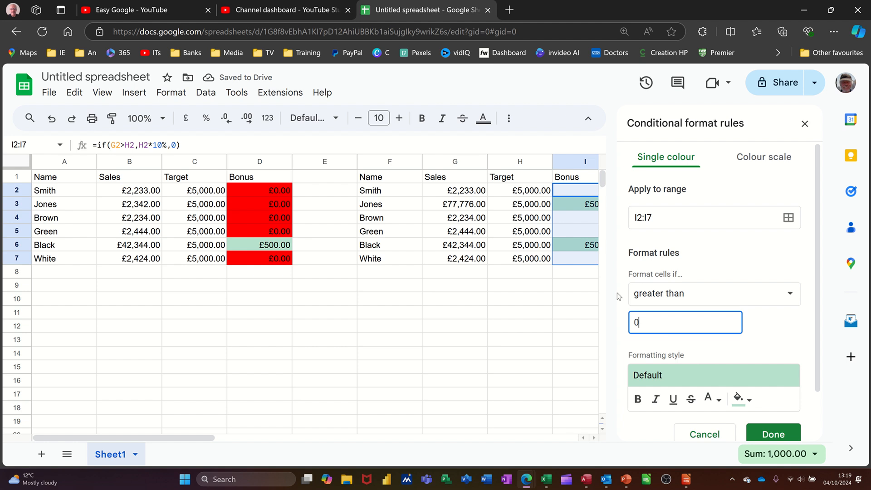
left_click(756, 433)
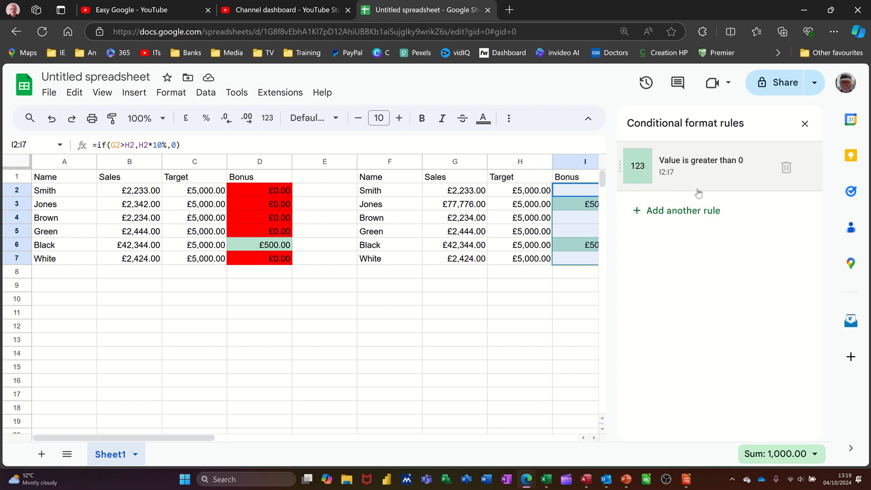
- Add a second conditional formatting rule to I2:I7 that fills values less than or equal to 0 with red
left_click(681, 210)
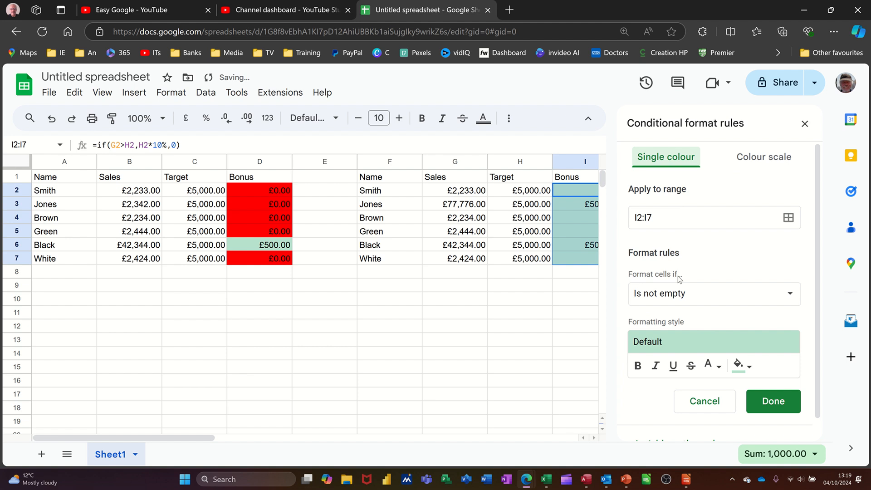
left_click(692, 298)
scroll(694, 309, "down", 5)
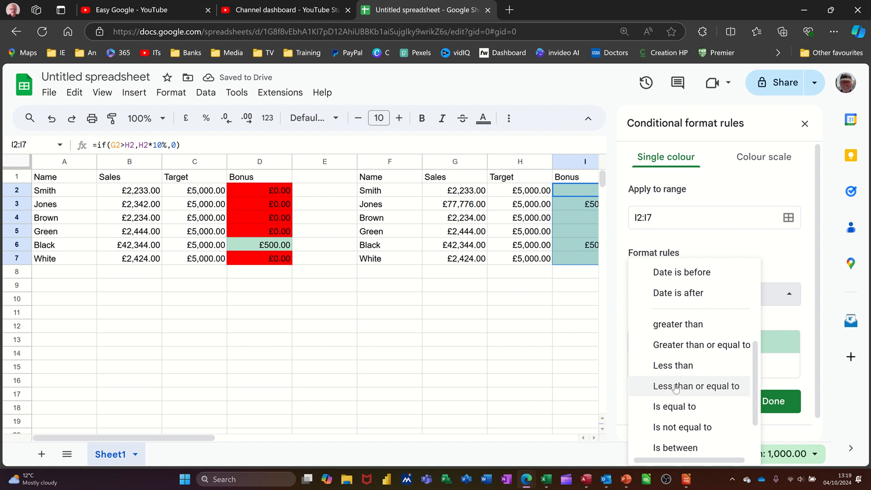
left_click(675, 386)
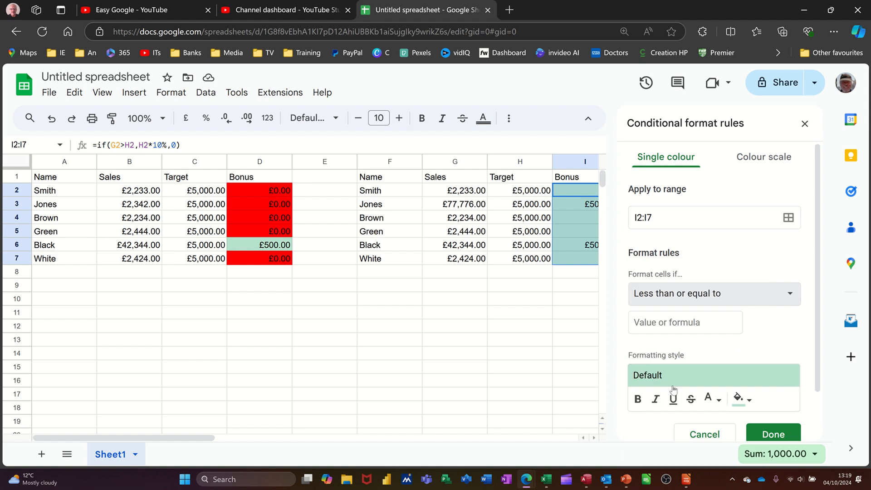
left_click(666, 323)
type("0")
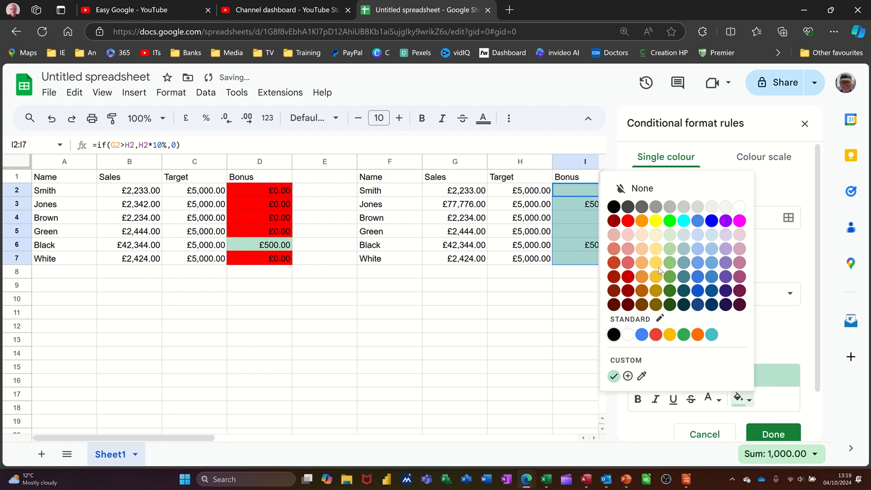
left_click(628, 221)
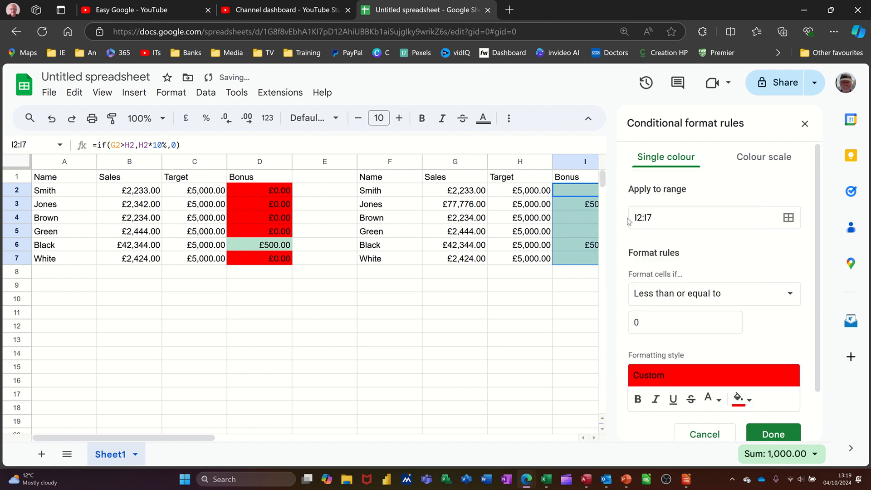
left_click(758, 431)
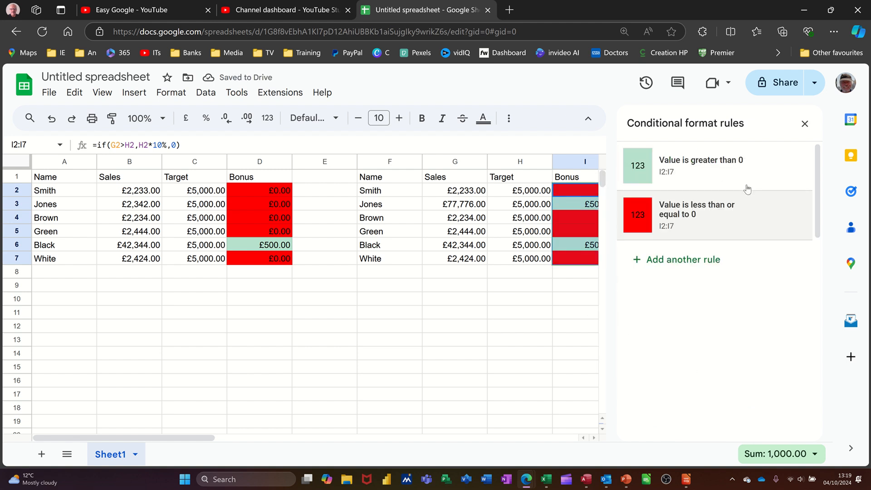
left_click(805, 123)
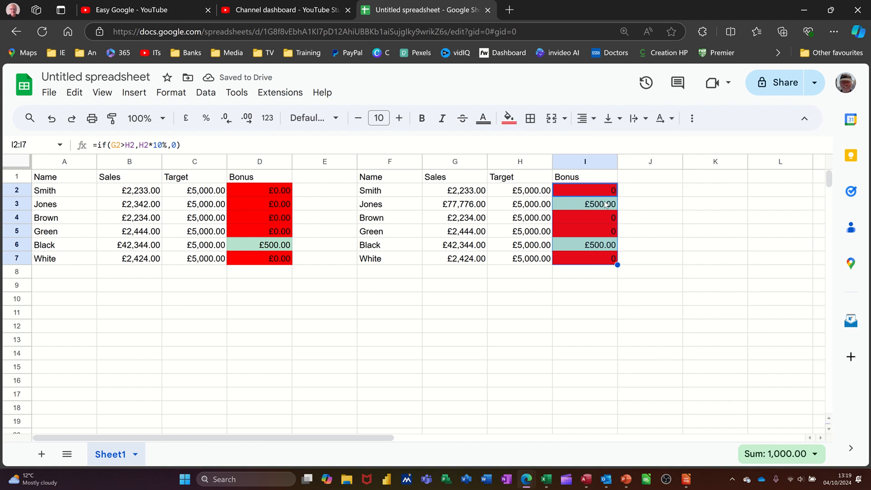
left_click(587, 295)
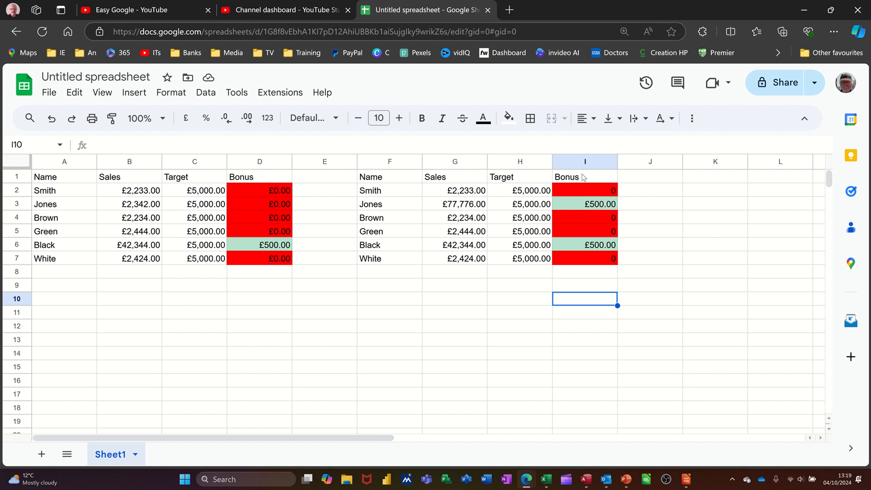
- Copy the Bonus heading from I1 into J1
left_click(586, 179)
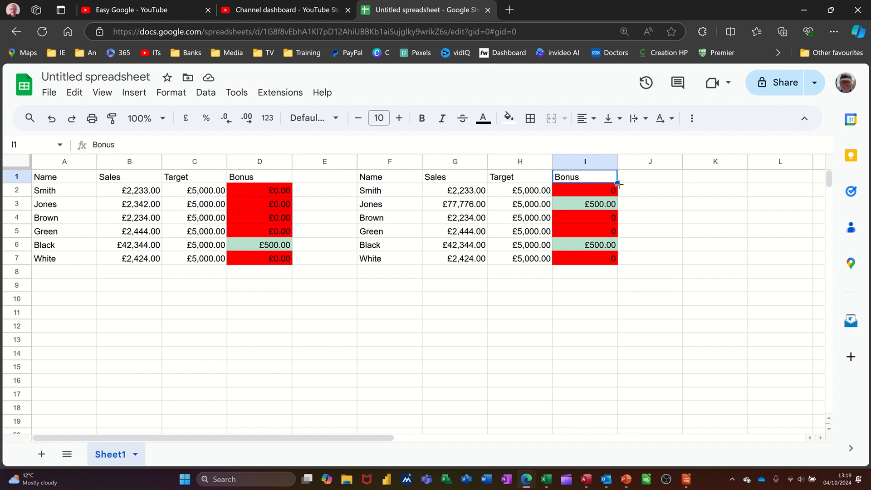
left_click_drag(618, 184, 653, 197)
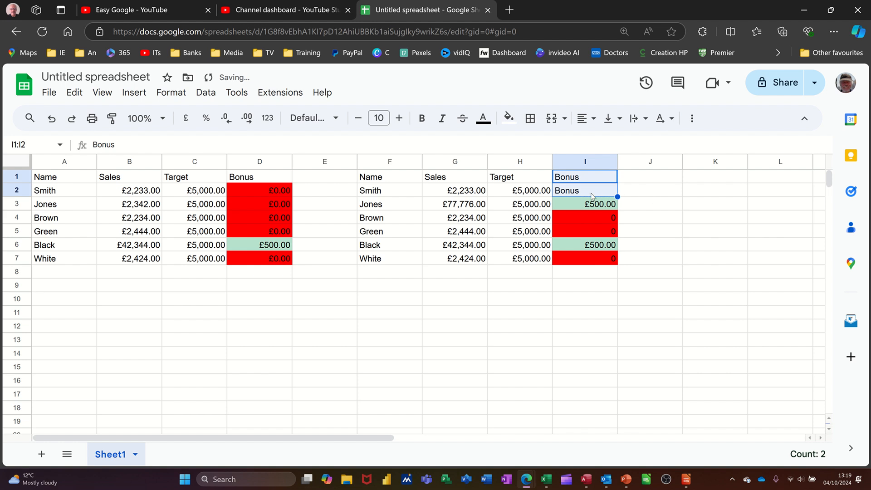
key("ctrl+z")
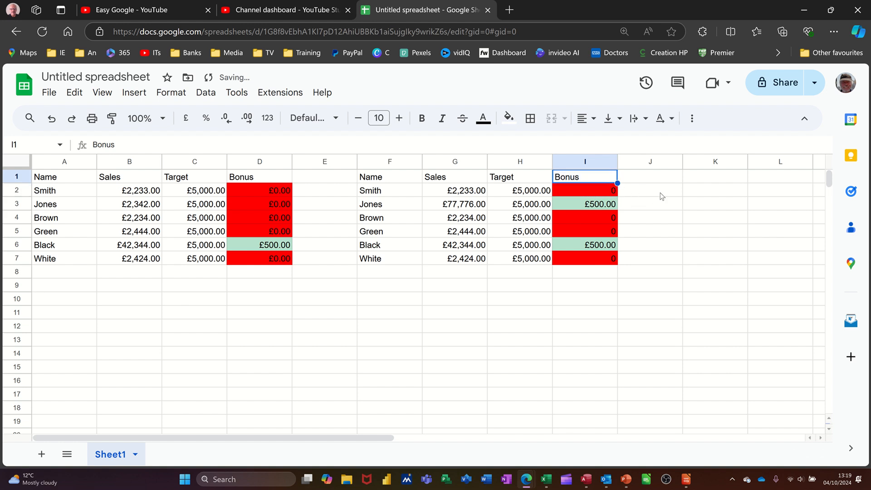
key("ctrl+c")
left_click(659, 181)
key("ctrl+v")
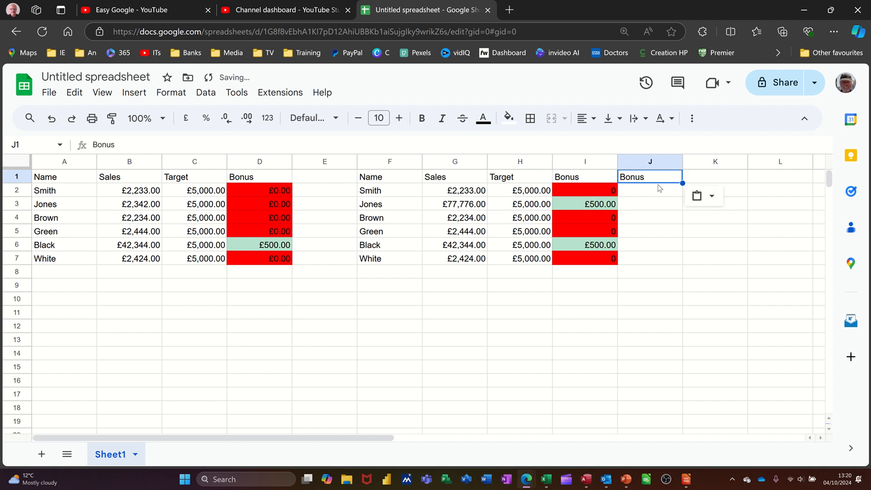
left_click(651, 194)
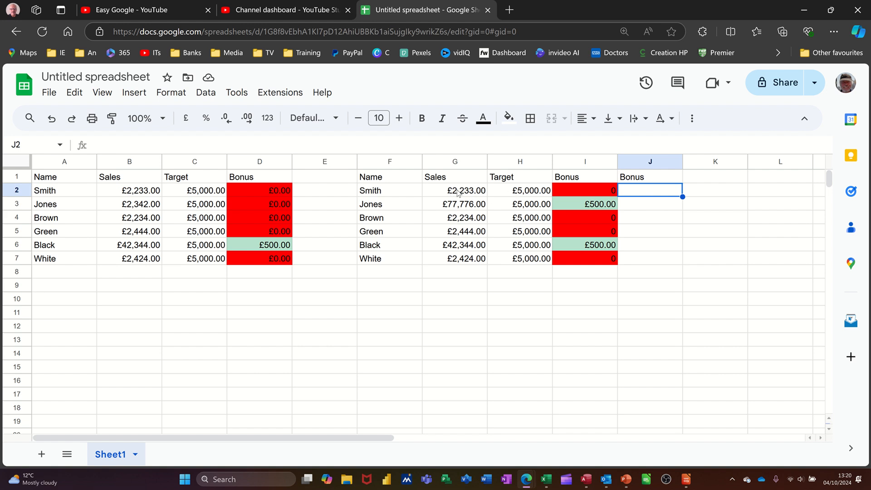
- Name the sales figures in G2:G7 as the range sales
left_click_drag(458, 192, 463, 260)
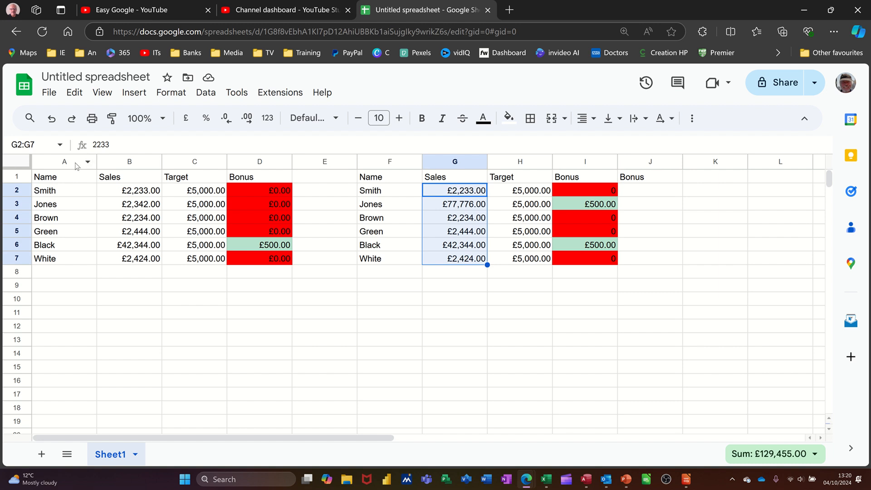
left_click(45, 144)
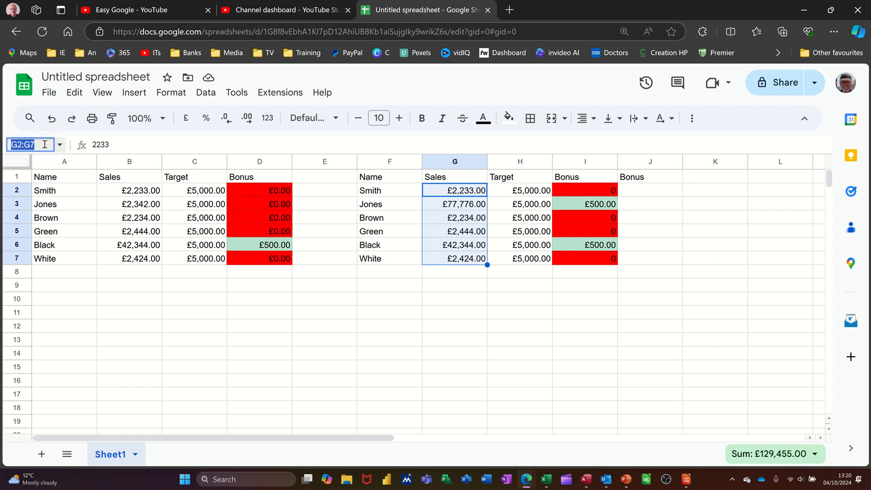
type("sales")
key("Return")
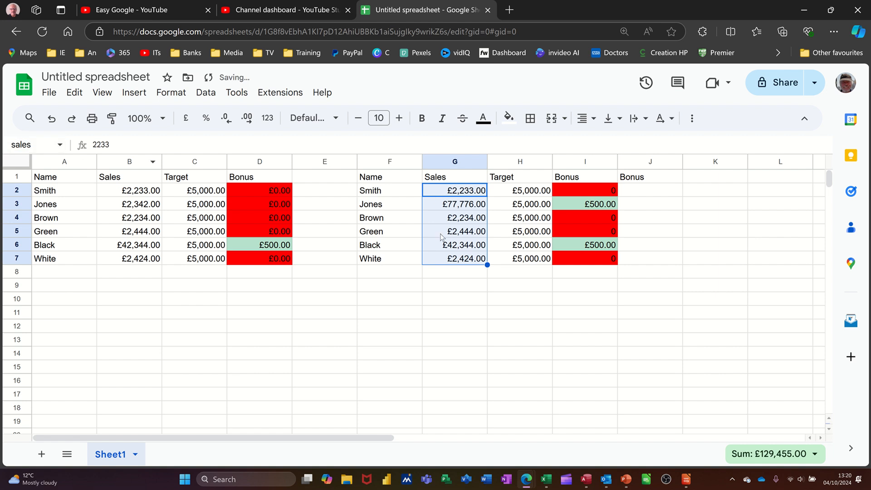
- Name the target figures in H2:H7 as the range target
left_click_drag(512, 193, 510, 259)
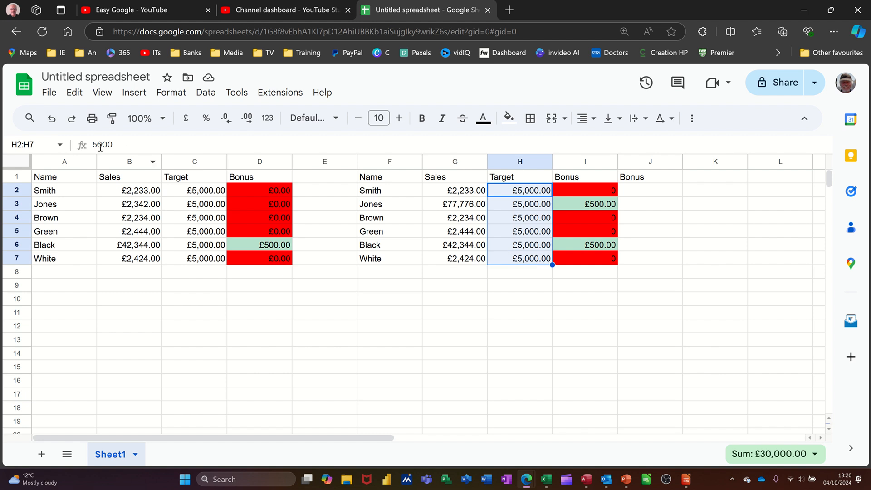
left_click(45, 145)
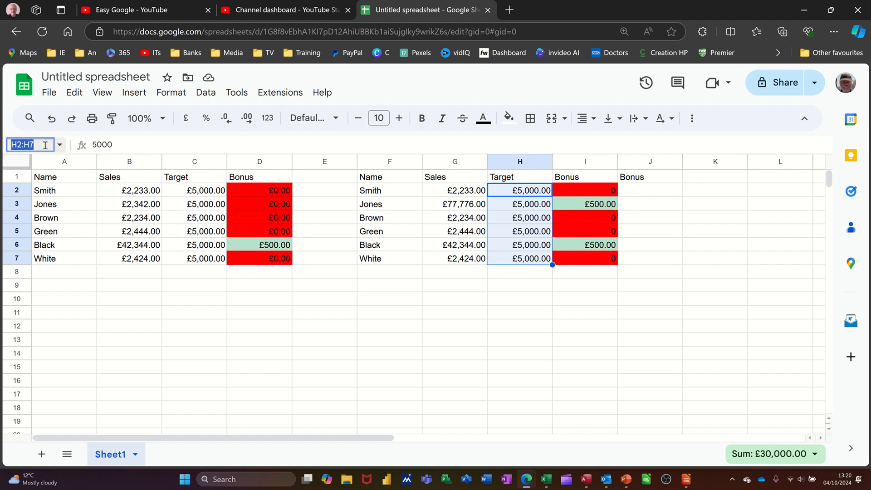
type("target")
key("Return")
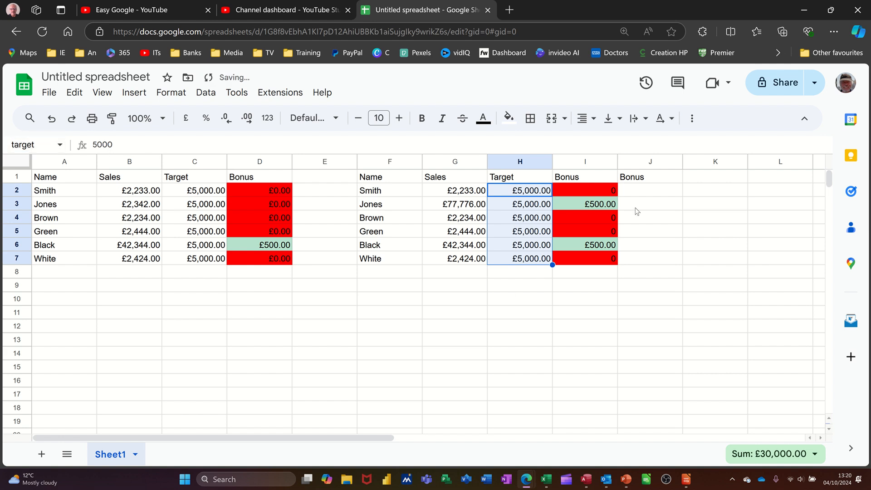
- Enter the formula =if(sales>target,target*10%,0) in J2 and accept the suggested auto-fill for J3:J7
left_click(642, 194)
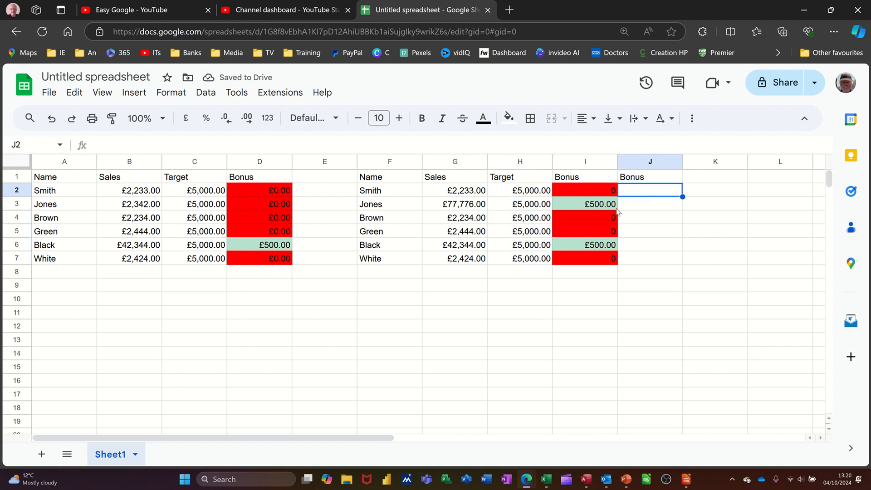
type("=i")
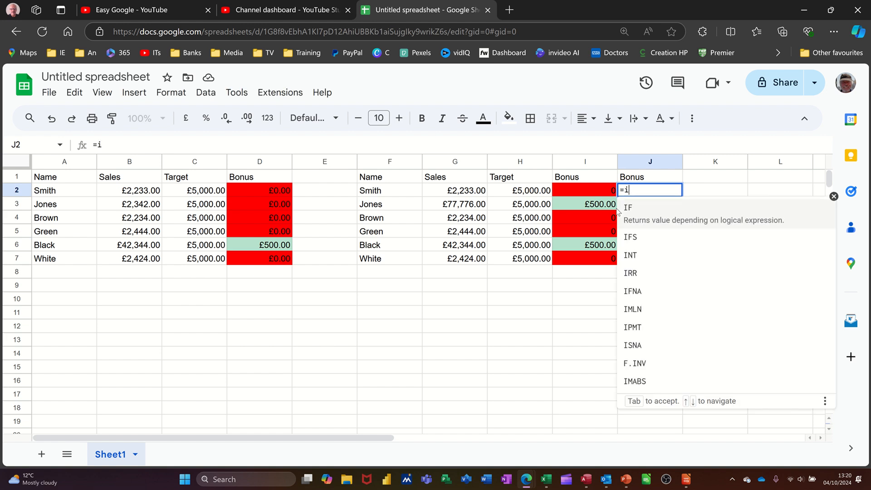
type("f(sale")
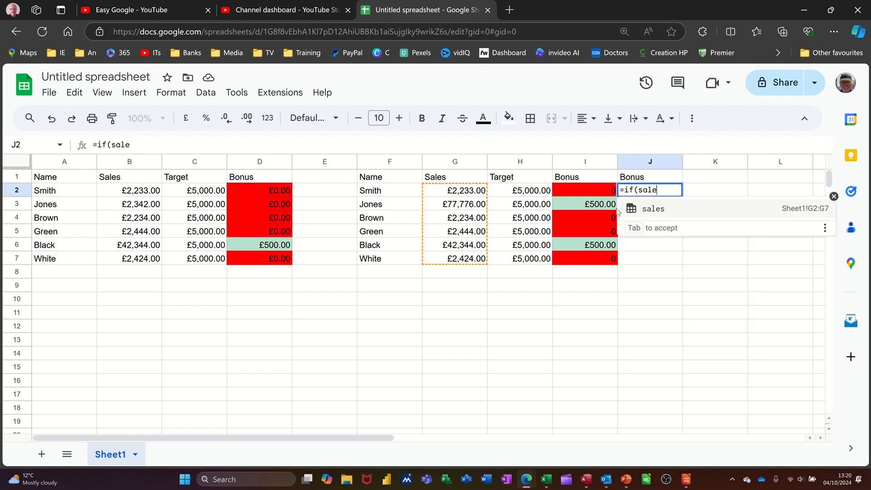
key("Tab")
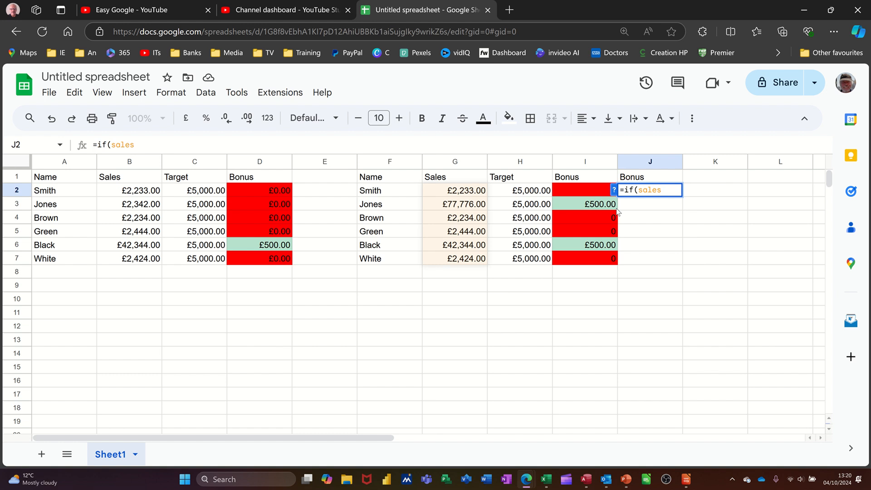
type(">")
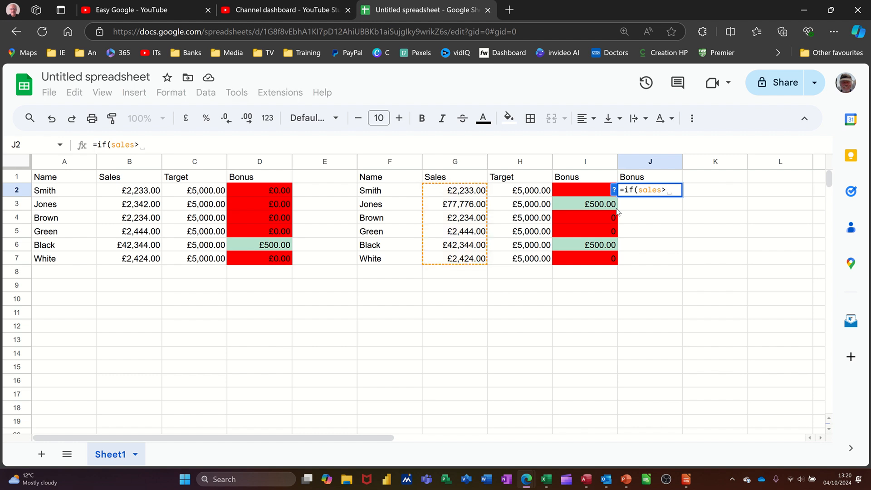
type("targ")
key("Tab")
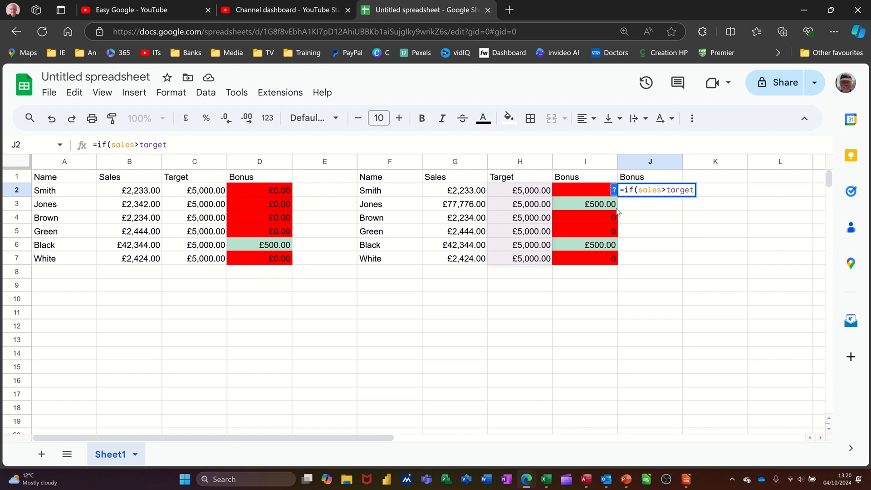
type(",")
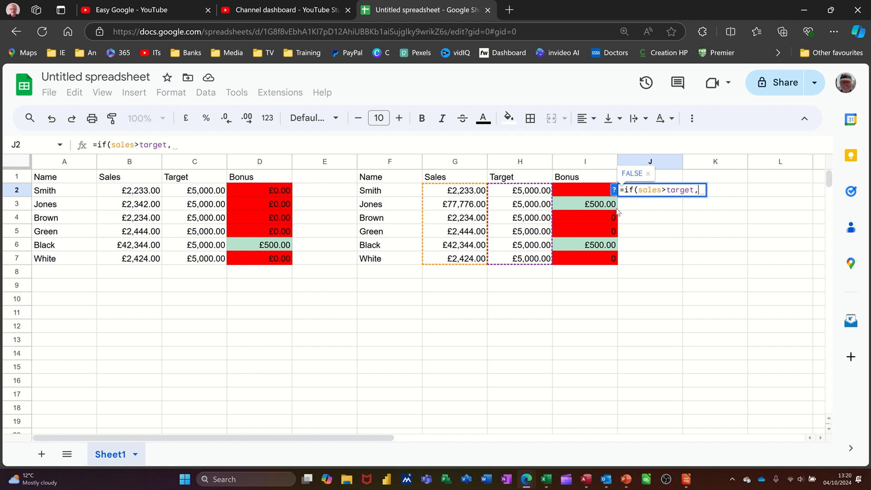
type("target")
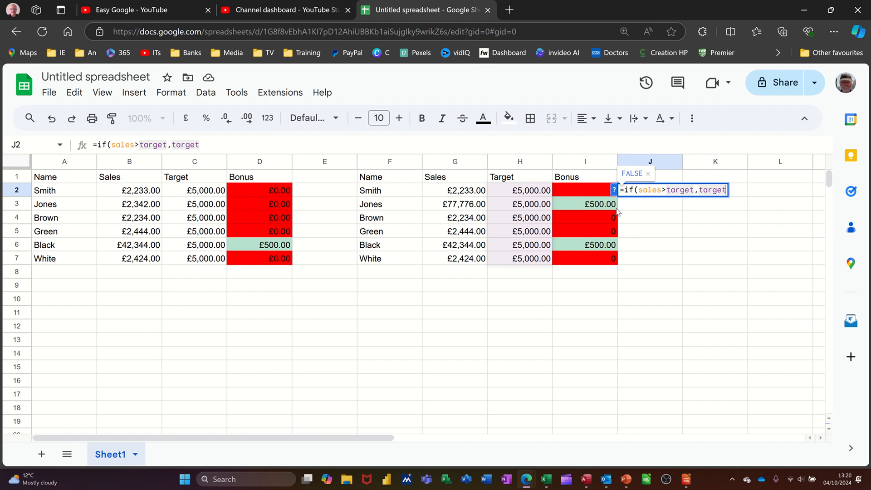
type("*10%")
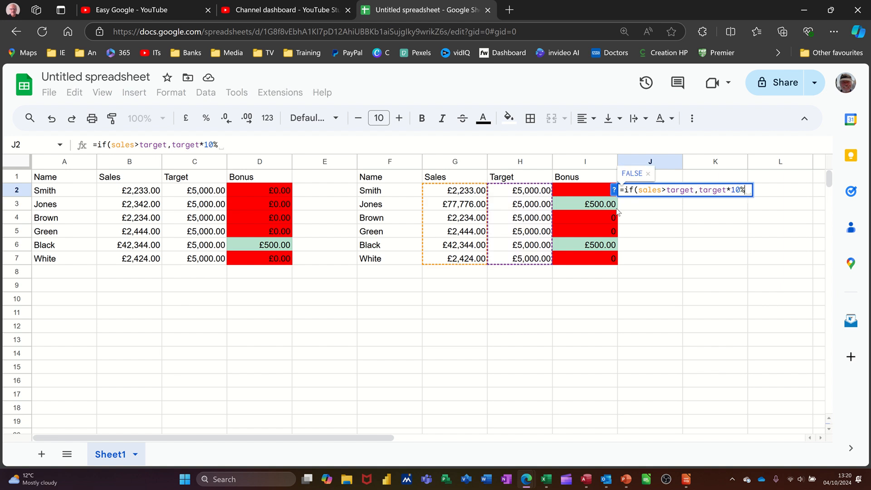
type(",0")
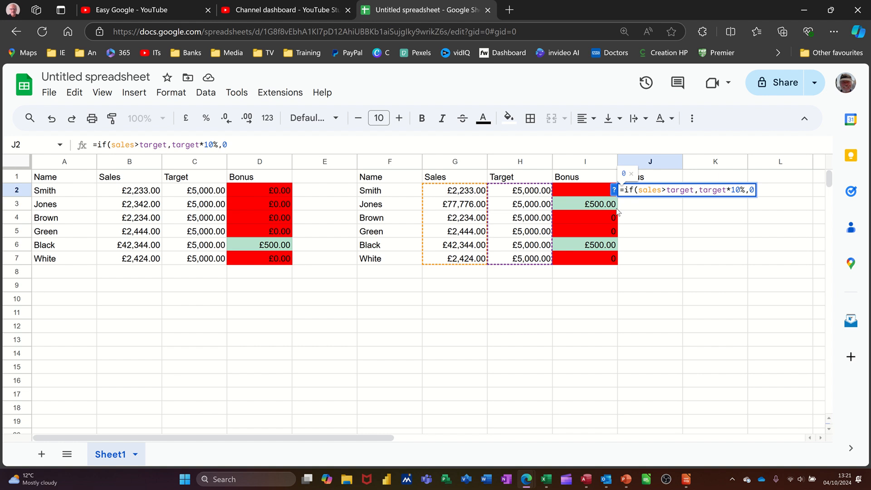
type(")")
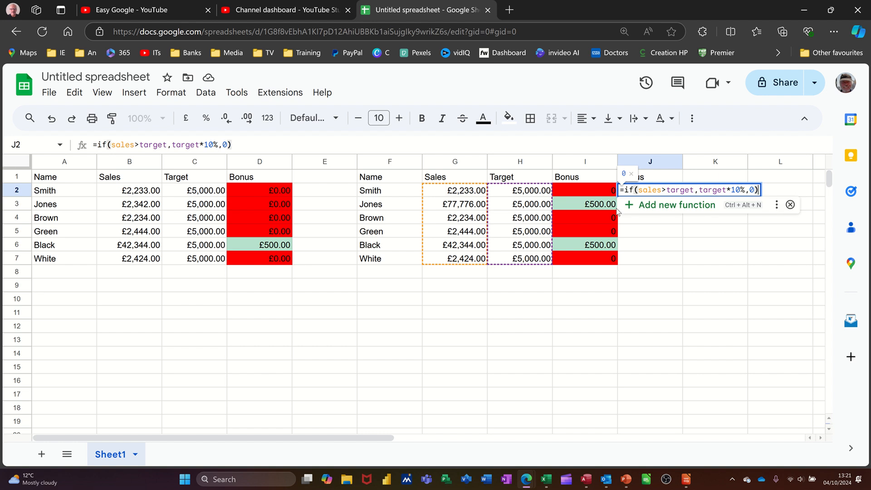
key("Return")
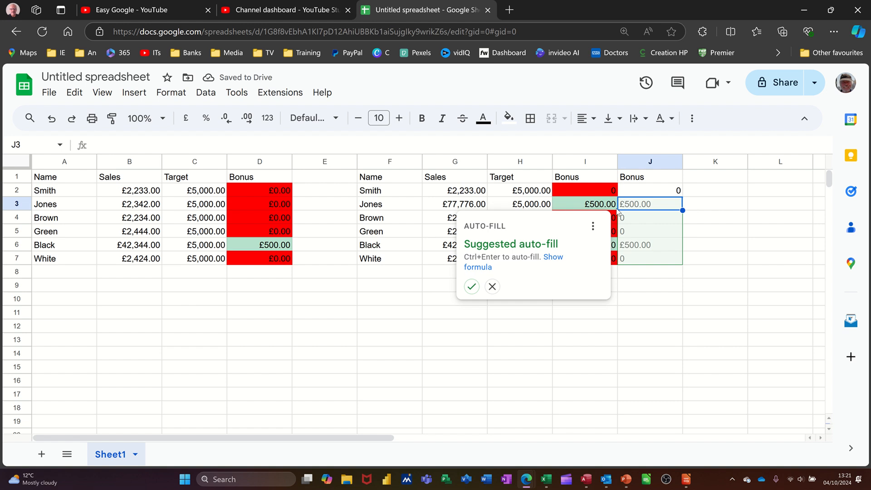
key("ctrl+Return")
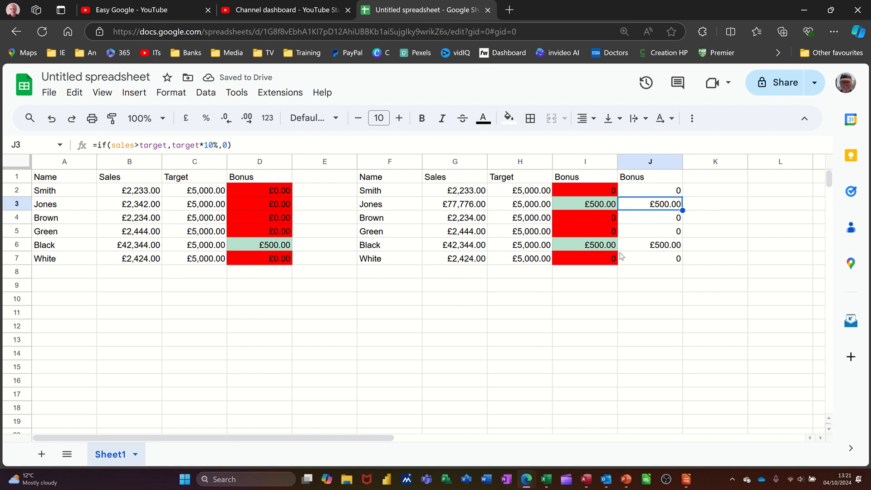
- Copy the formatting of I2, including its conditional colours, onto J2:J7 with Paint format
left_click(573, 195)
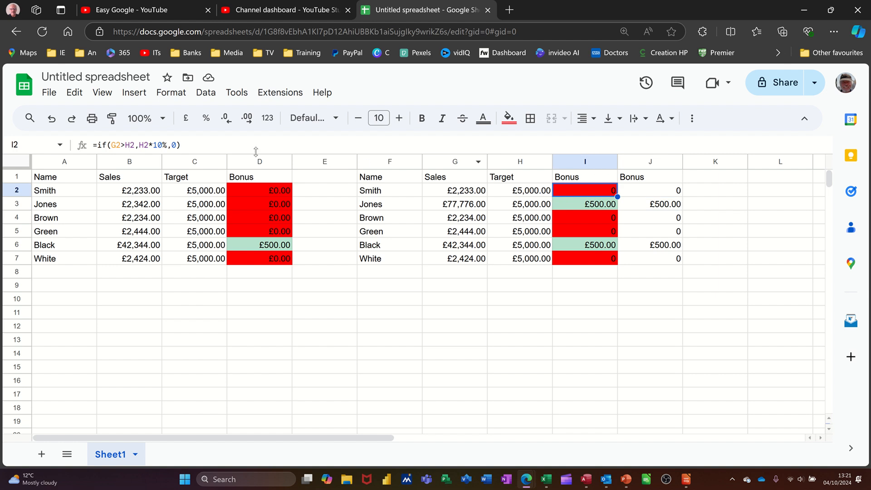
left_click(112, 119)
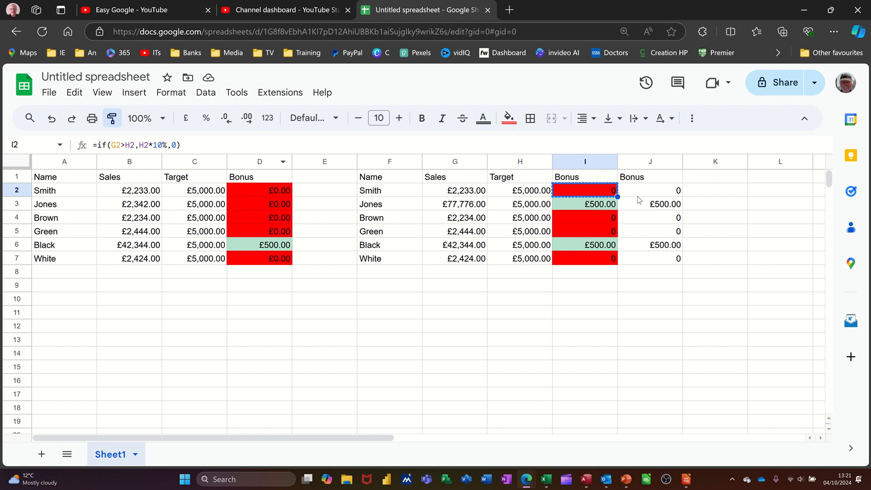
left_click_drag(649, 194, 652, 260)
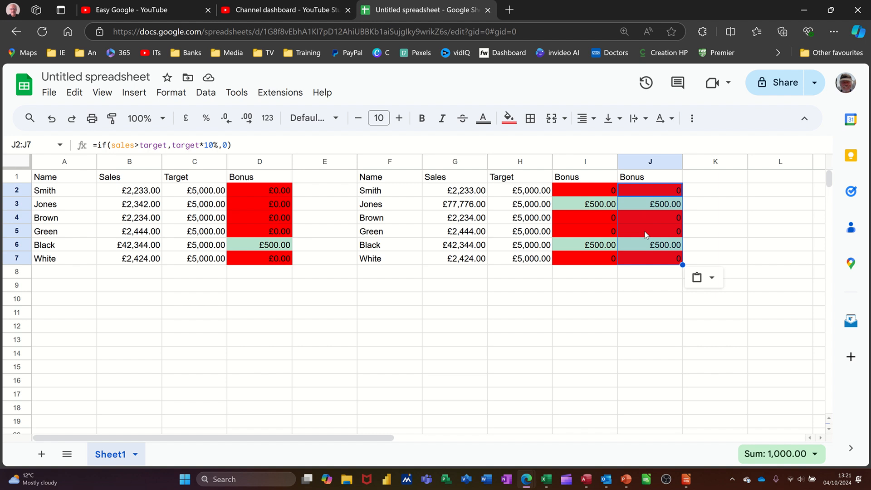
- Compare the named-range formula in J2 with the cell-reference formula in I2
left_click(647, 190)
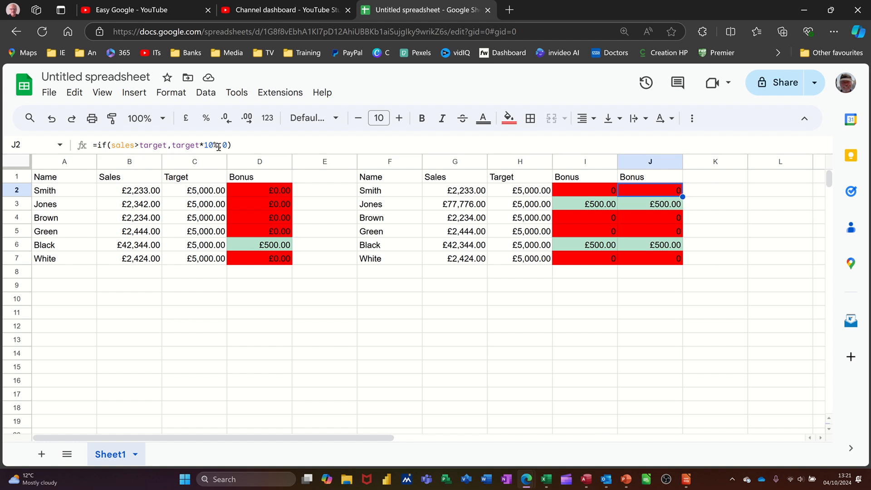
left_click(577, 195)
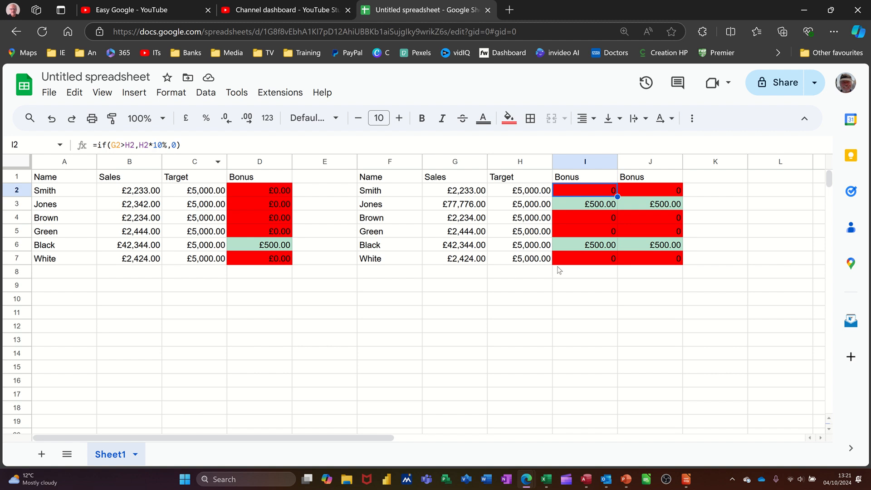
left_click(649, 195)
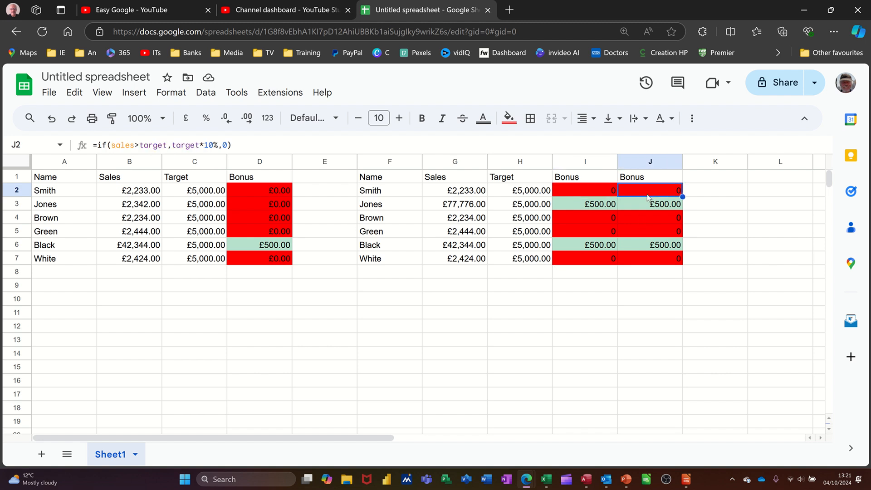